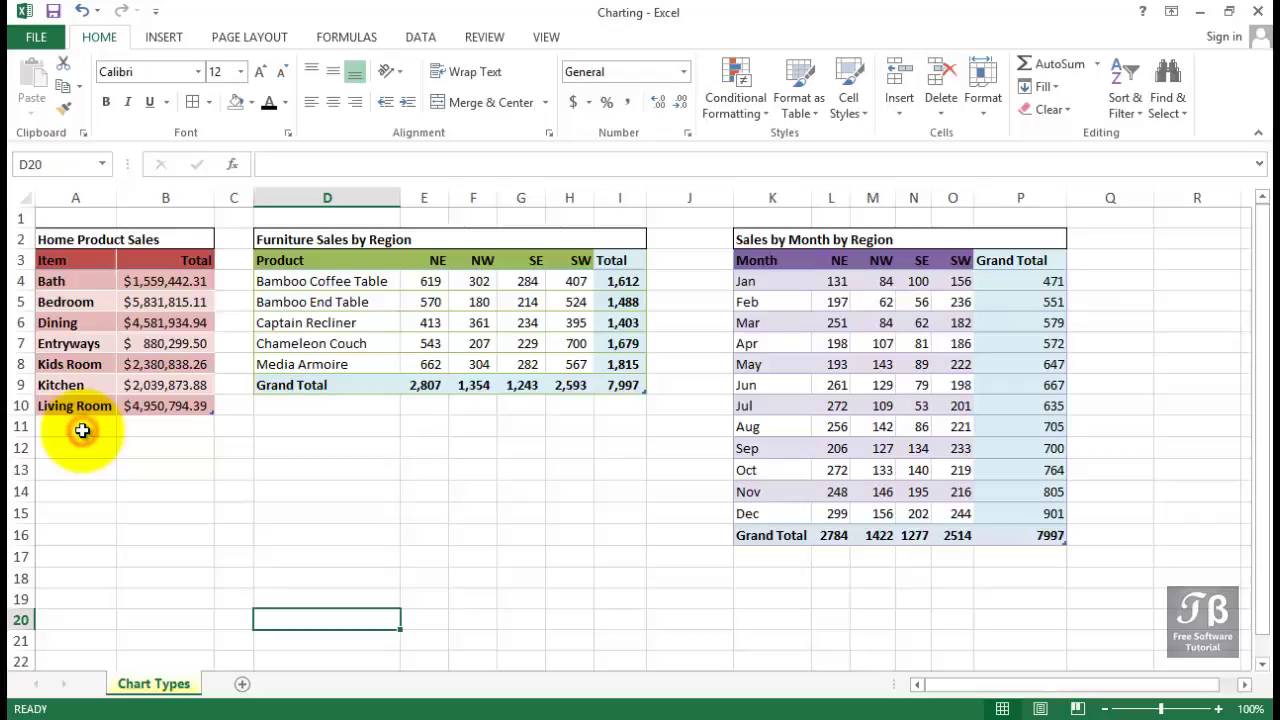
# Step: Create a default column chart from the Home Product Sales data in A3:B10 and move it to the lower part of that table
pyautogui.click(82, 430)
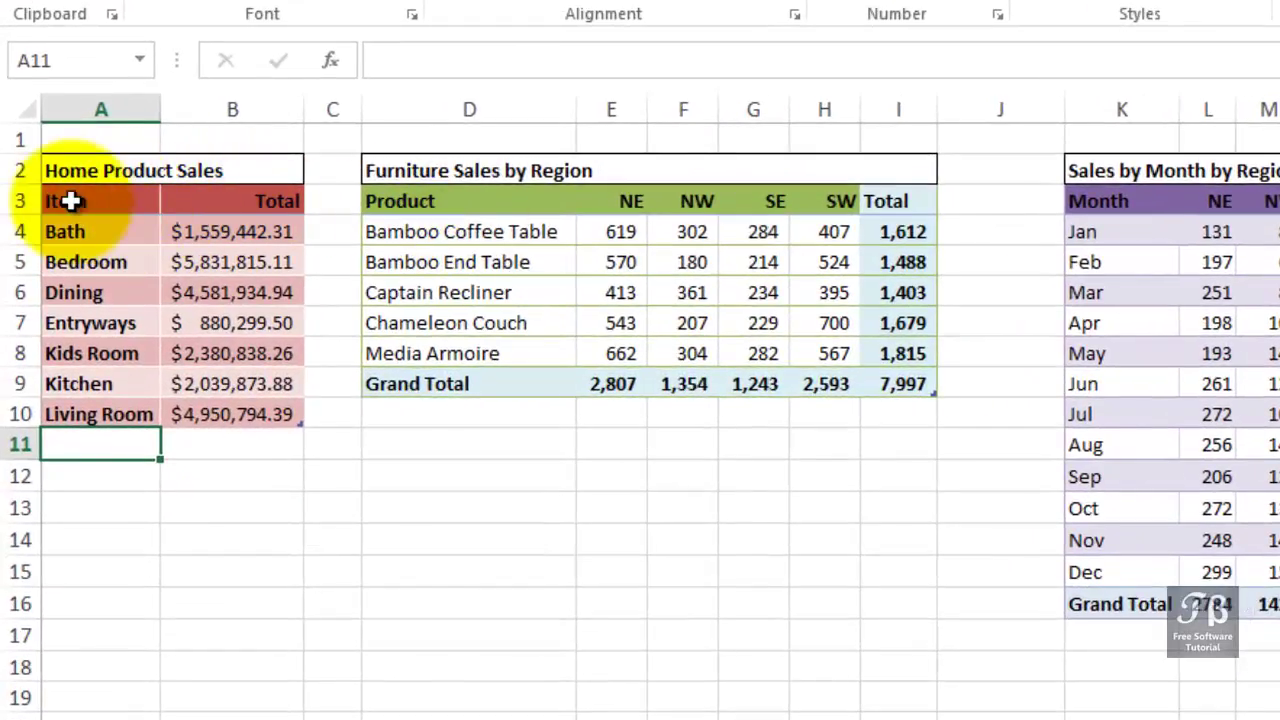
pyautogui.moveTo(70, 201); pyautogui.dragTo(241, 422)
pyautogui.hotkey('alt', 'F1')
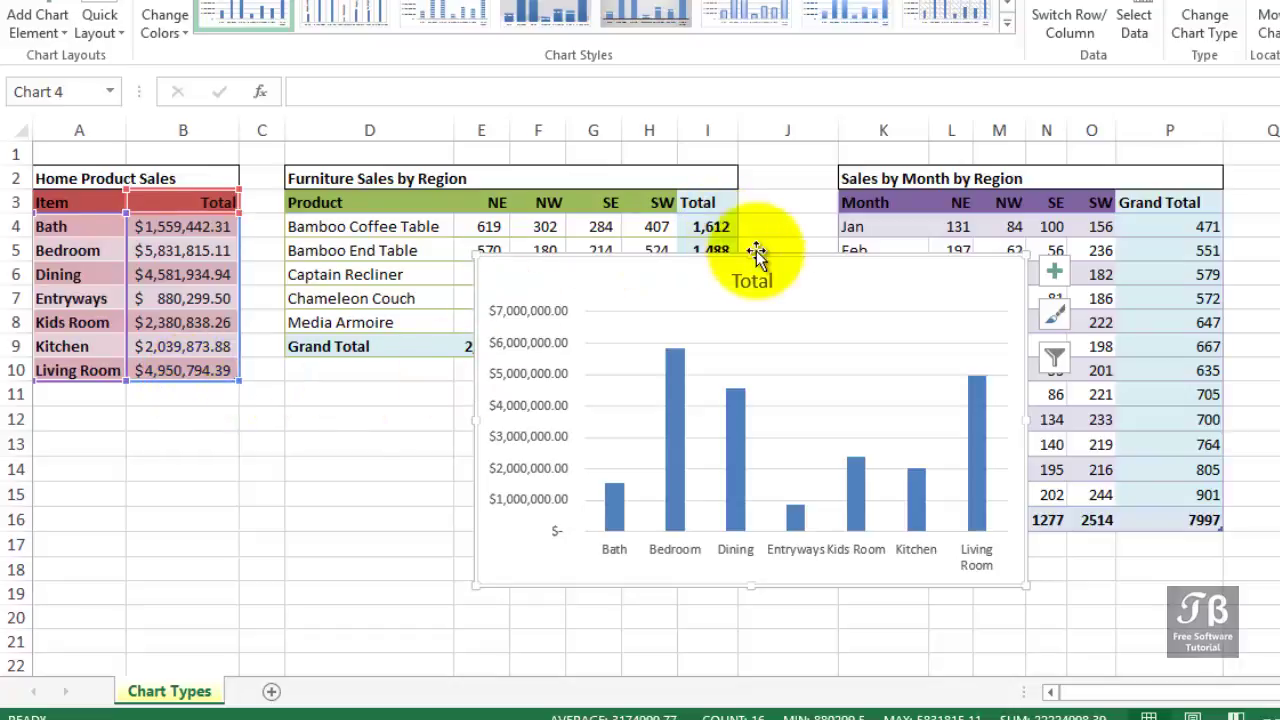
pyautogui.moveTo(775, 258); pyautogui.dragTo(350, 338)
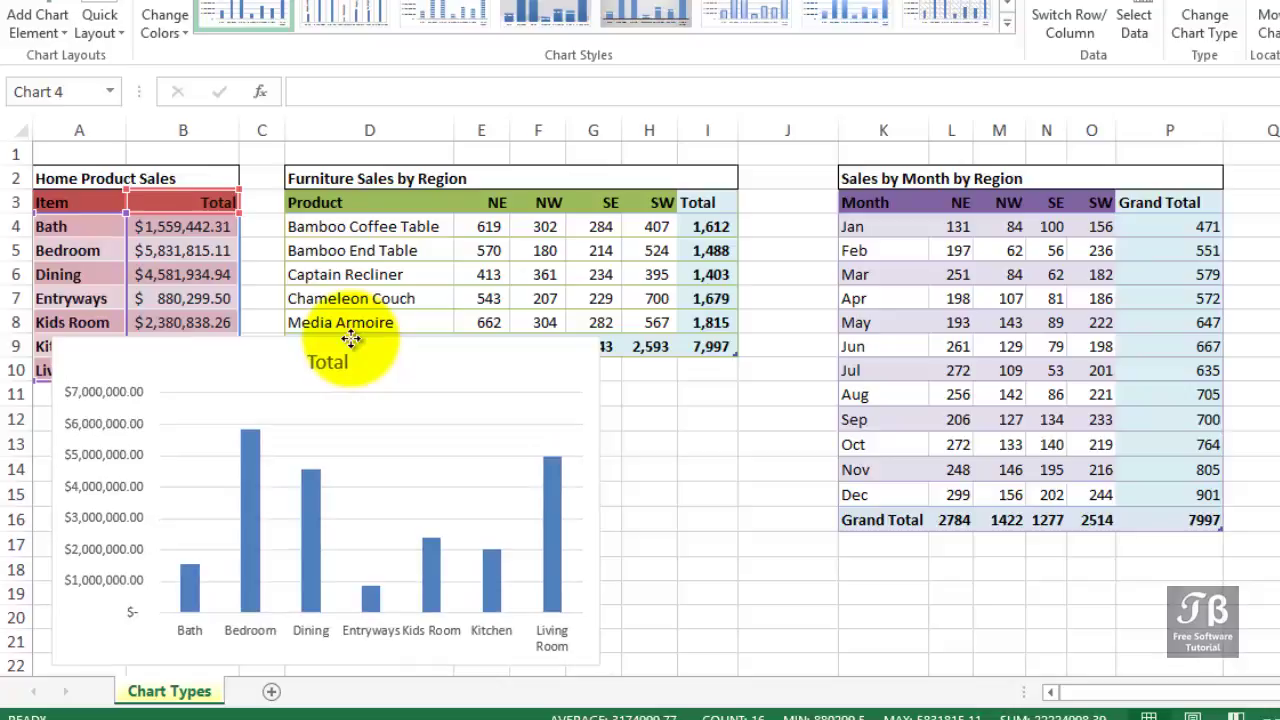
pyautogui.moveTo(350, 338); pyautogui.dragTo(348, 335)
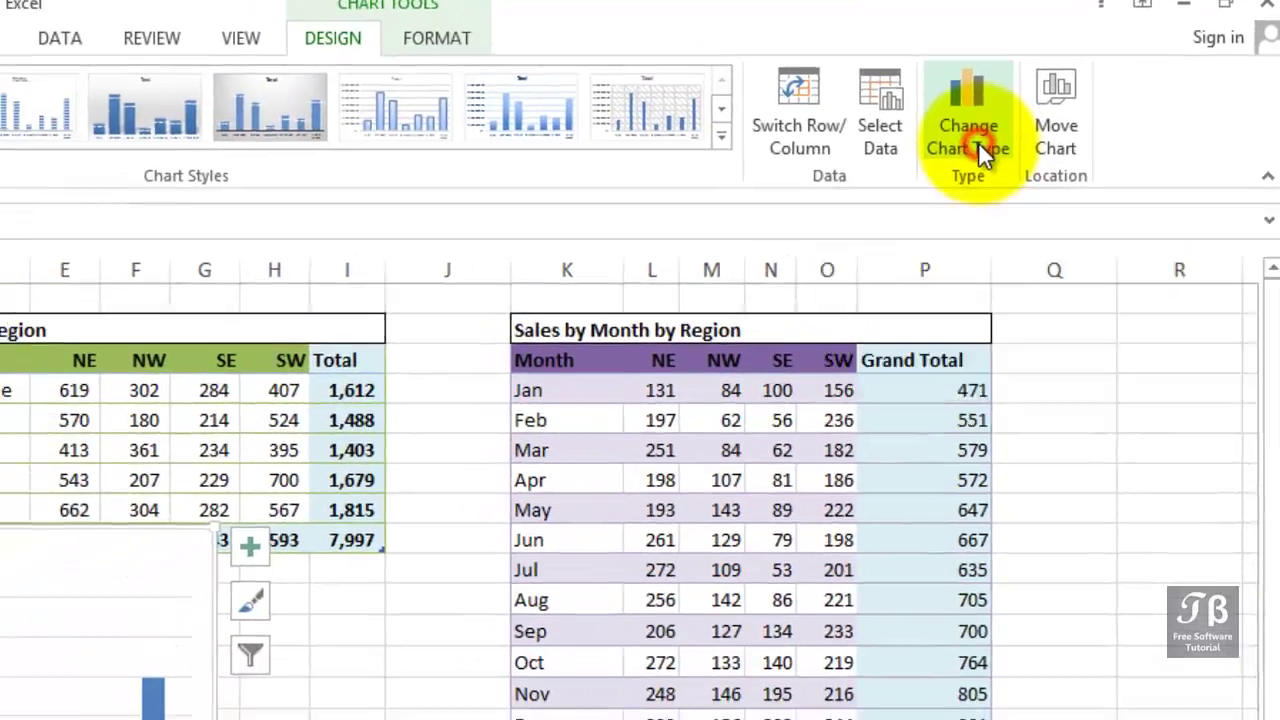
# Step: Preview the stacked, 100% stacked and 3-D column subtypes for the Home Product Sales chart, ending on Clustered Column
pyautogui.click(925, 176)
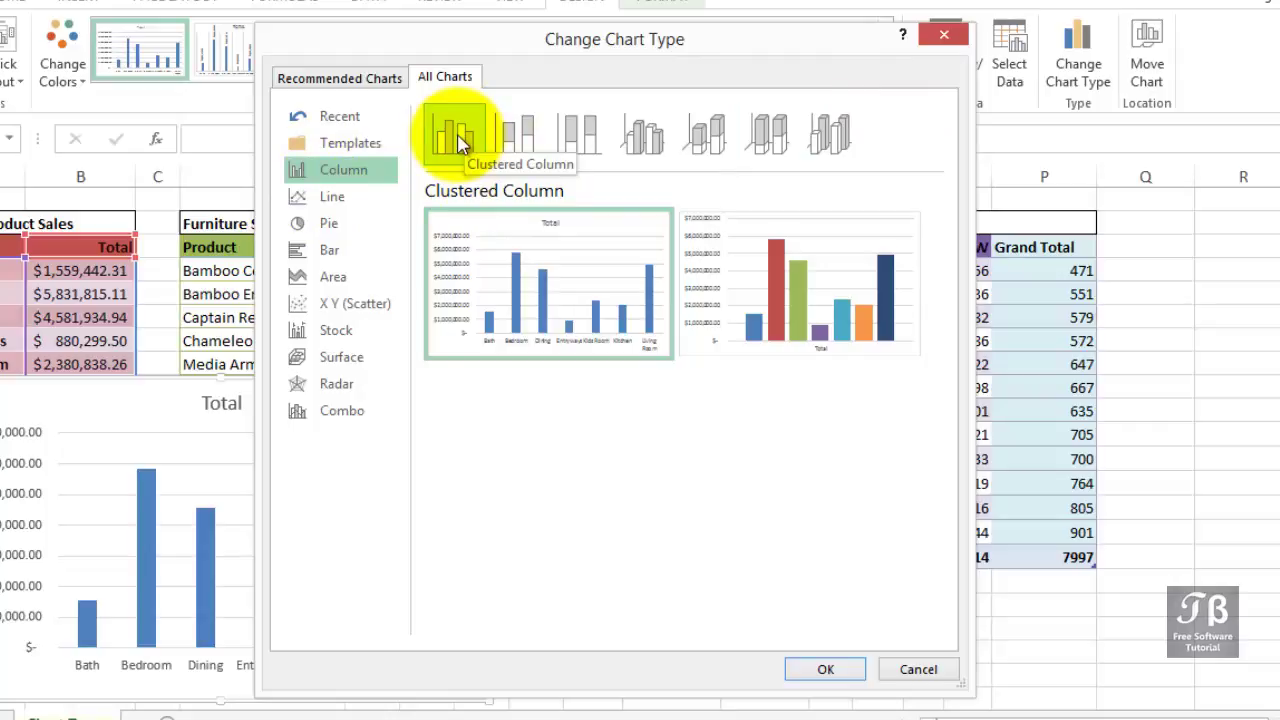
pyautogui.click(516, 140)
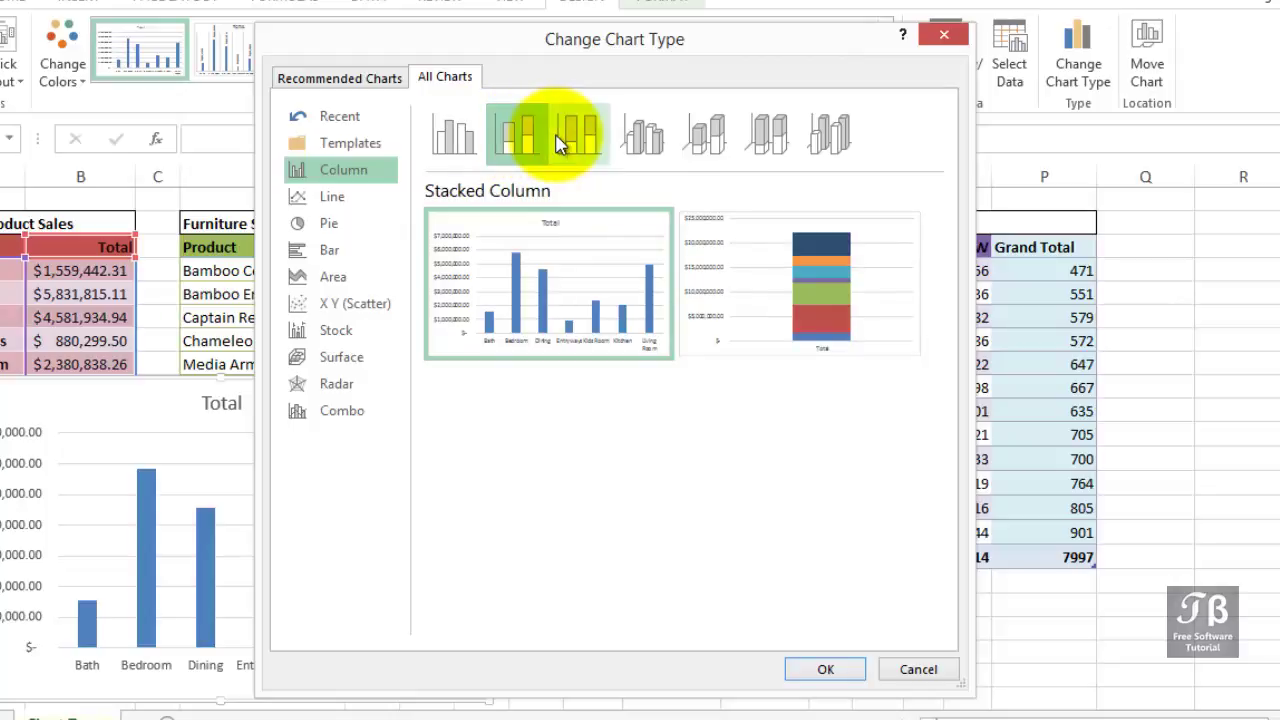
pyautogui.click(558, 143)
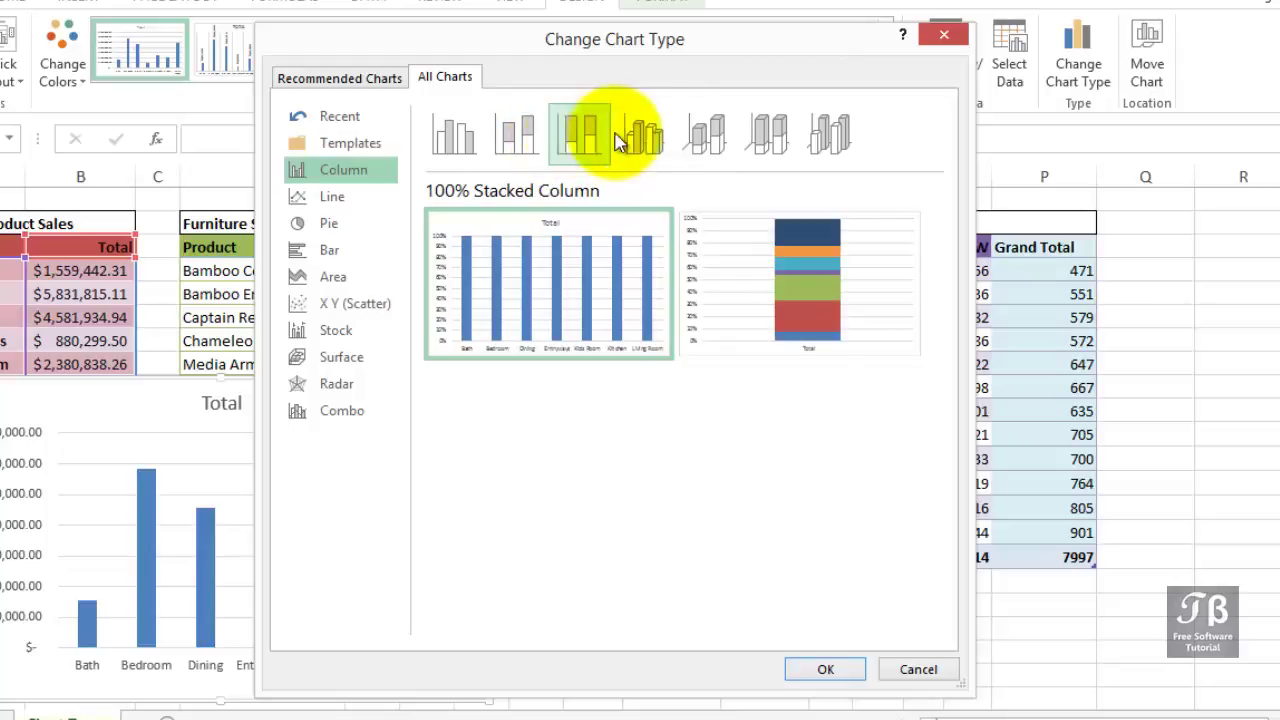
pyautogui.click(666, 143)
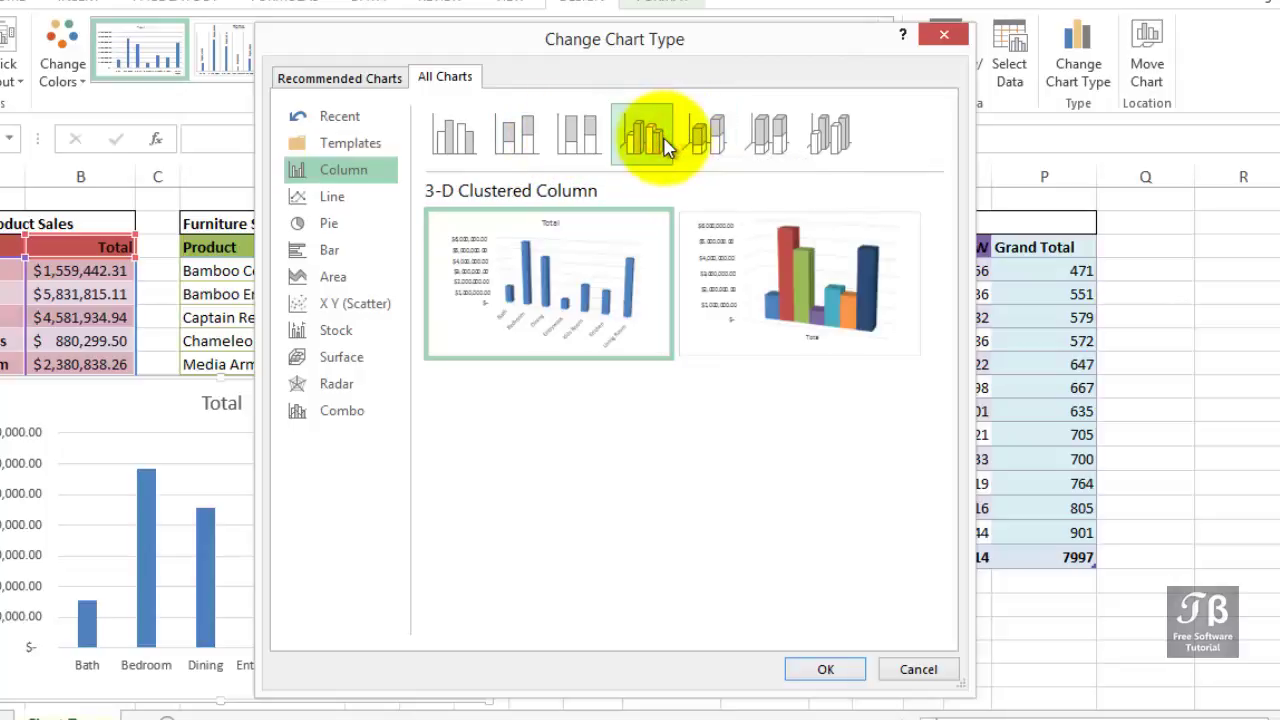
pyautogui.click(703, 145)
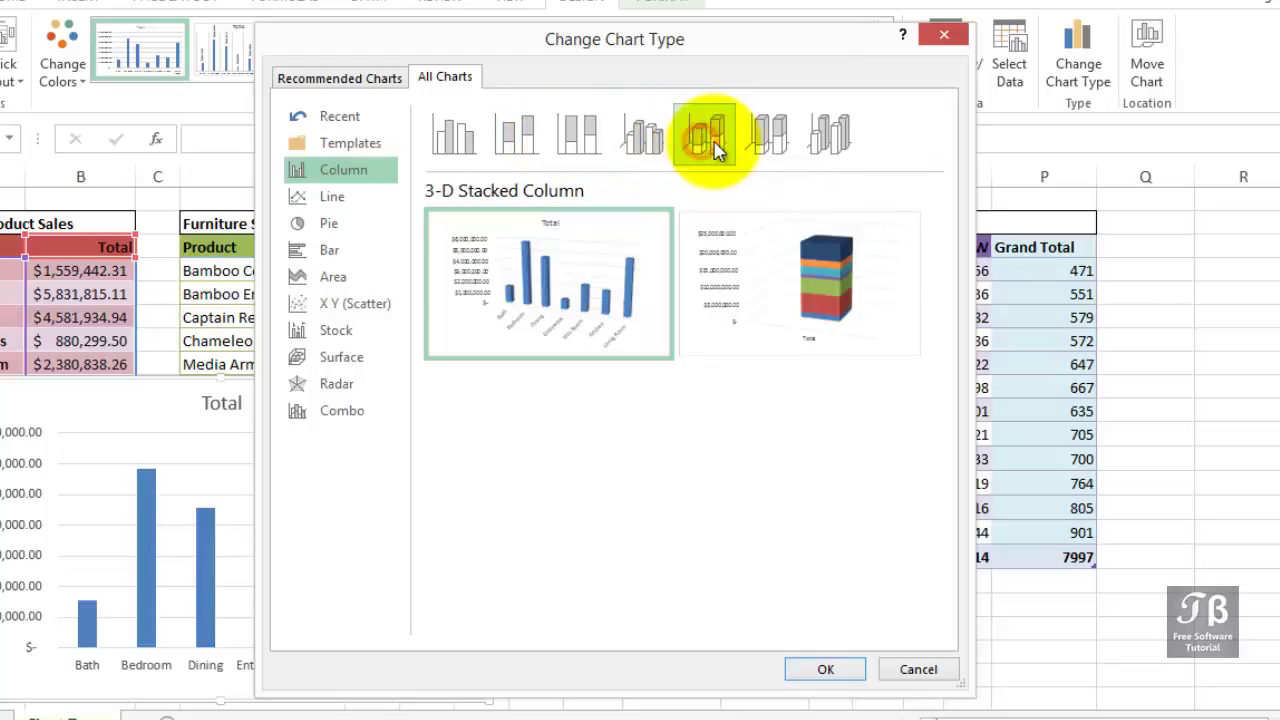
pyautogui.click(767, 138)
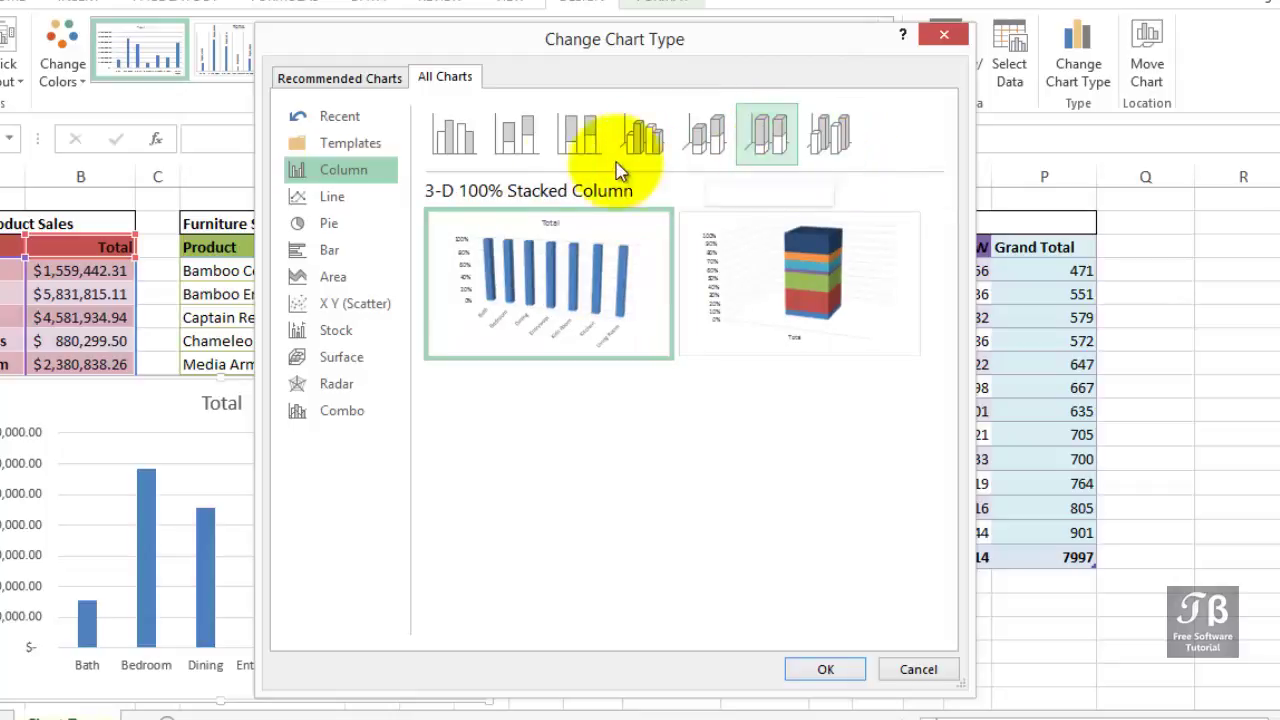
pyautogui.click(463, 160)
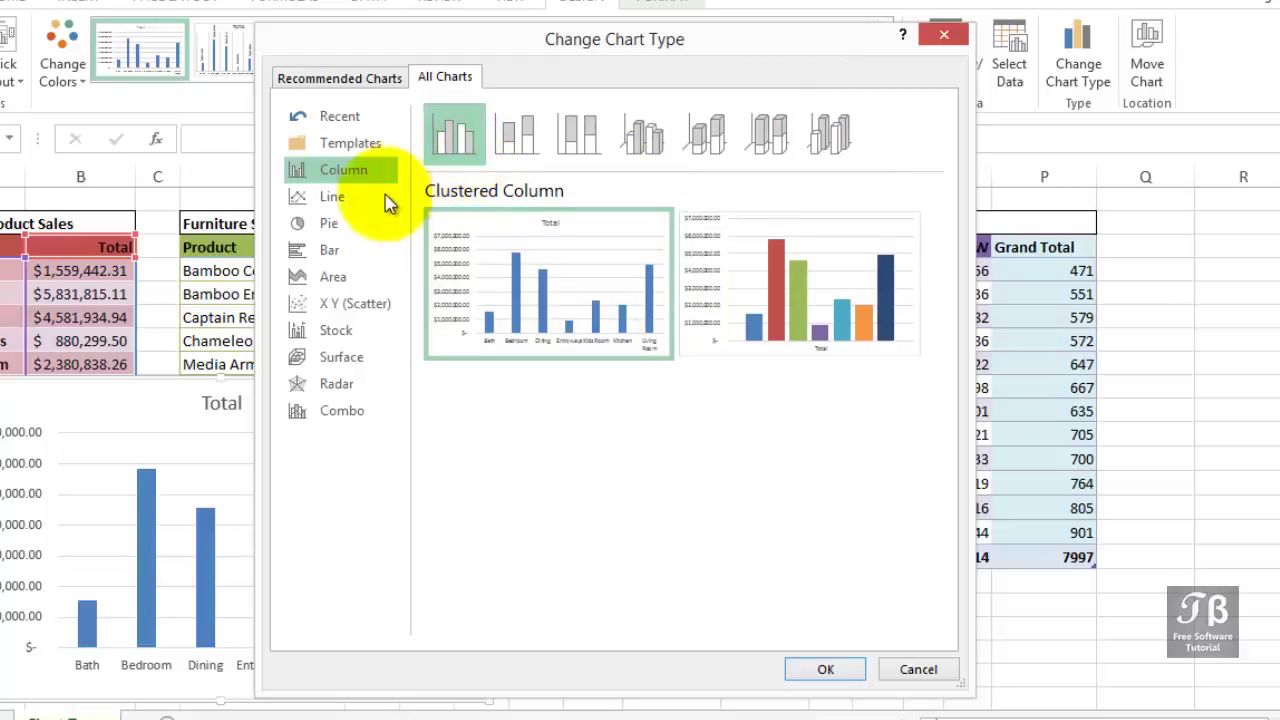
# Step: Change the Home Product Sales chart to a Clustered Bar and move it down, clear of the data tables
pyautogui.click(340, 254)
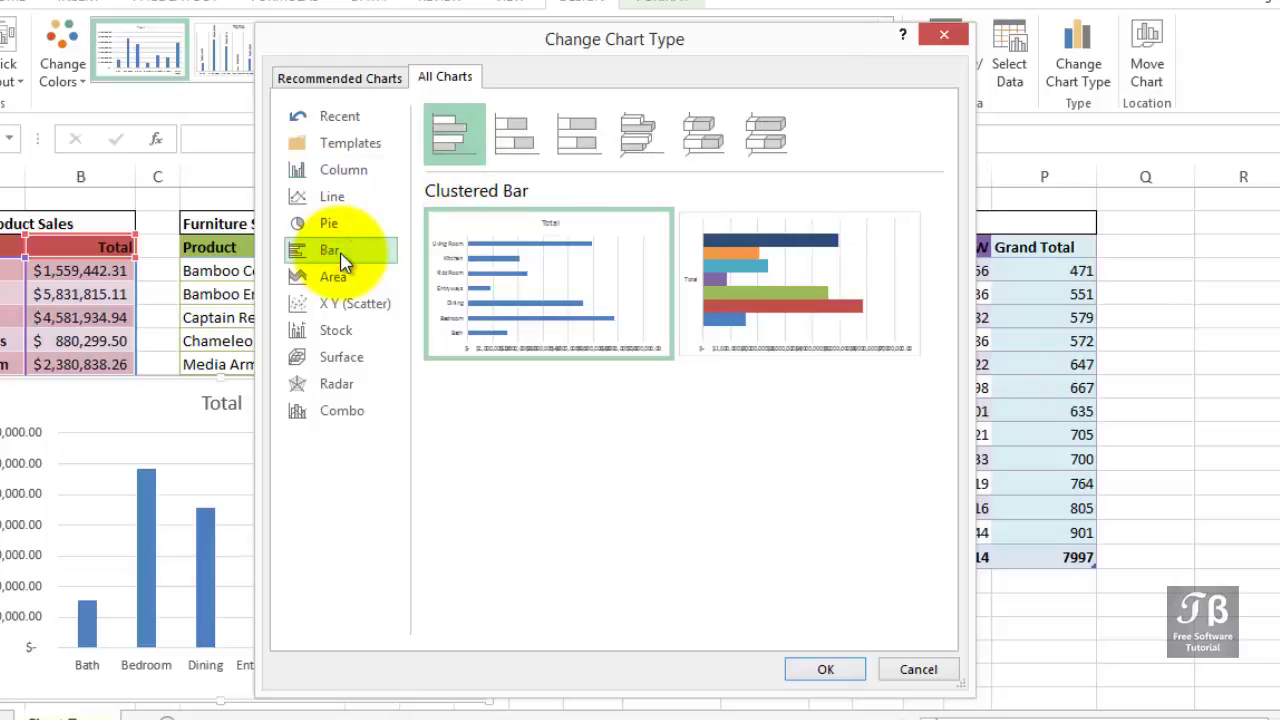
pyautogui.moveTo(558, 251)
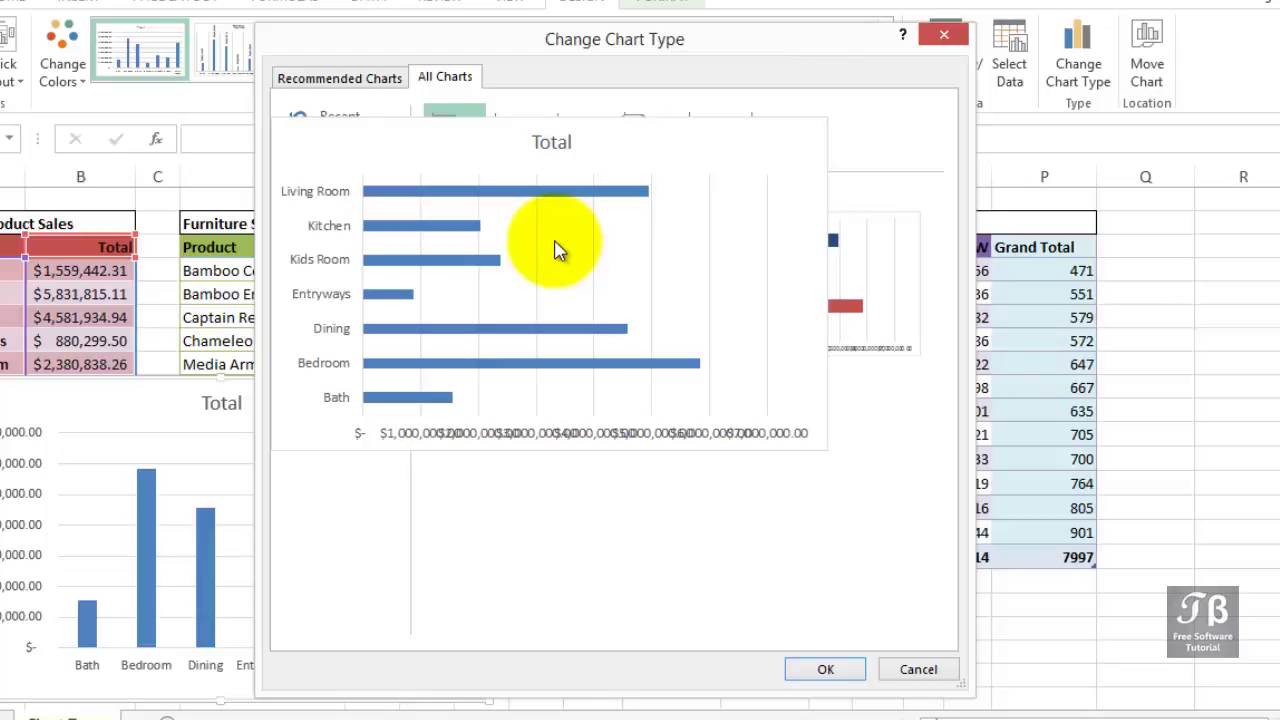
pyautogui.click(822, 670)
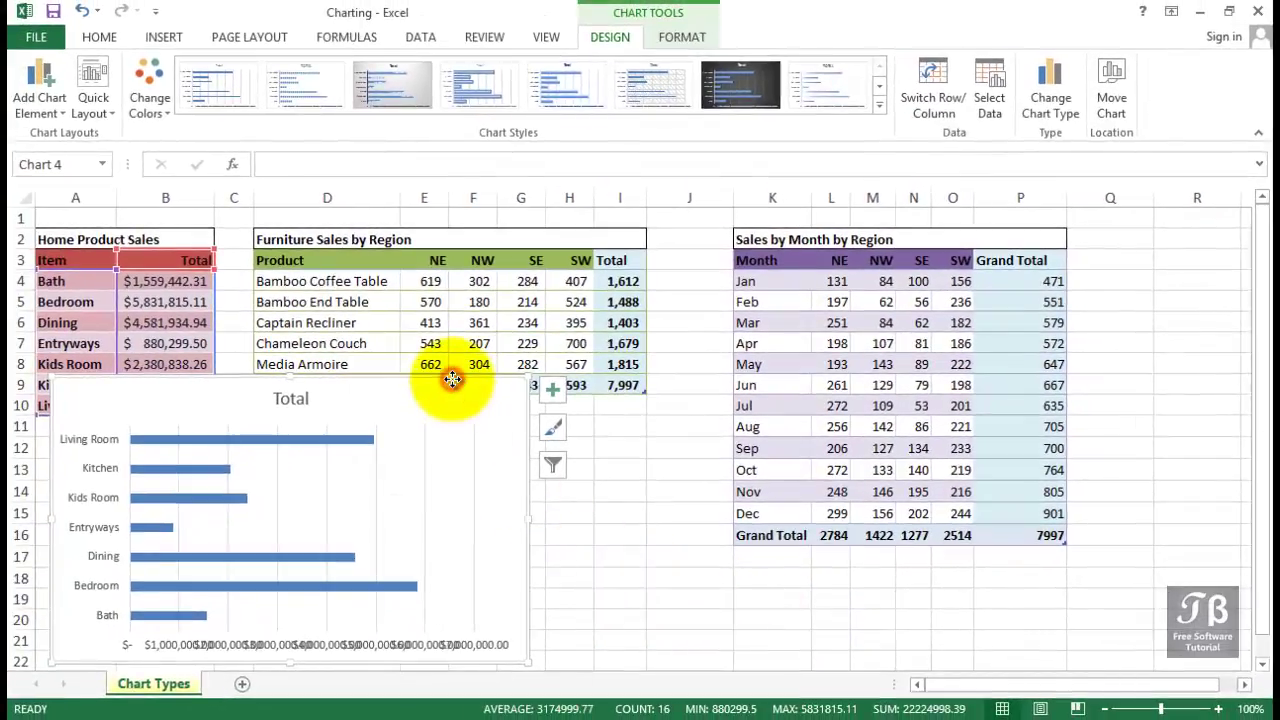
pyautogui.moveTo(452, 378); pyautogui.dragTo(326, 593)
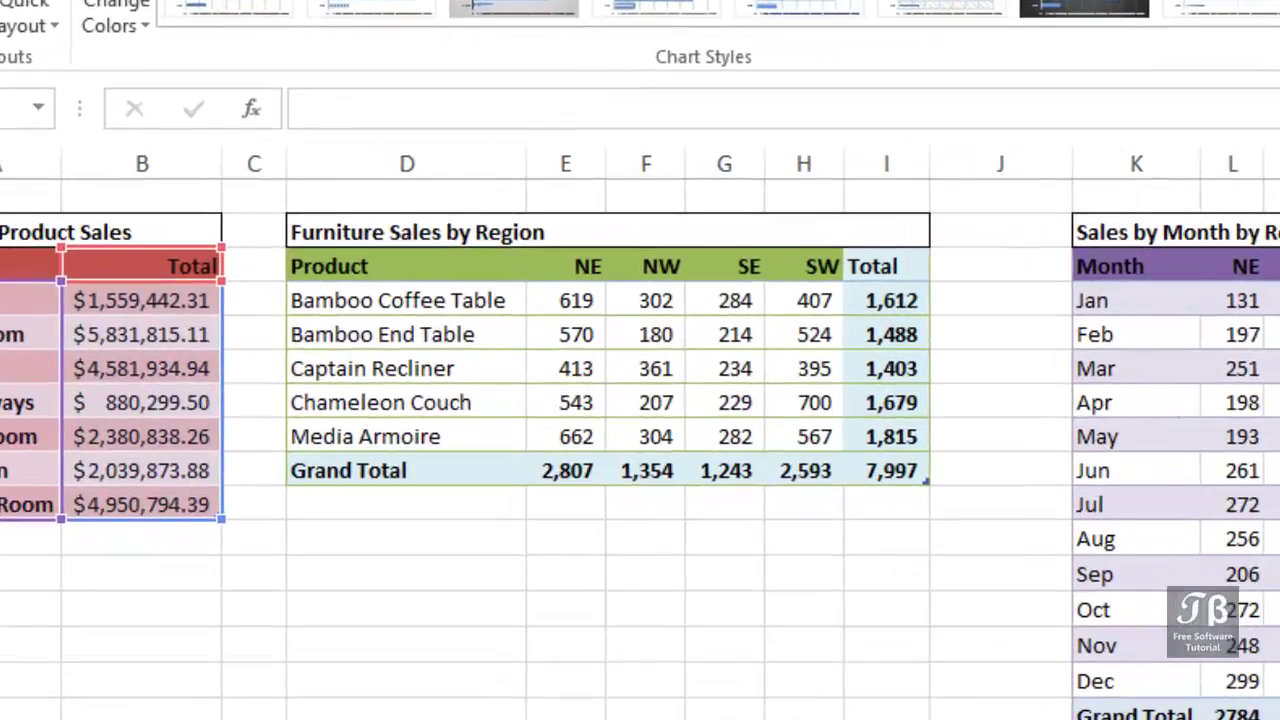
# Step: Insert a 2-D Clustered Bar chart from the furniture sales in D3:H8, leaving out the totals
pyautogui.click(366, 302)
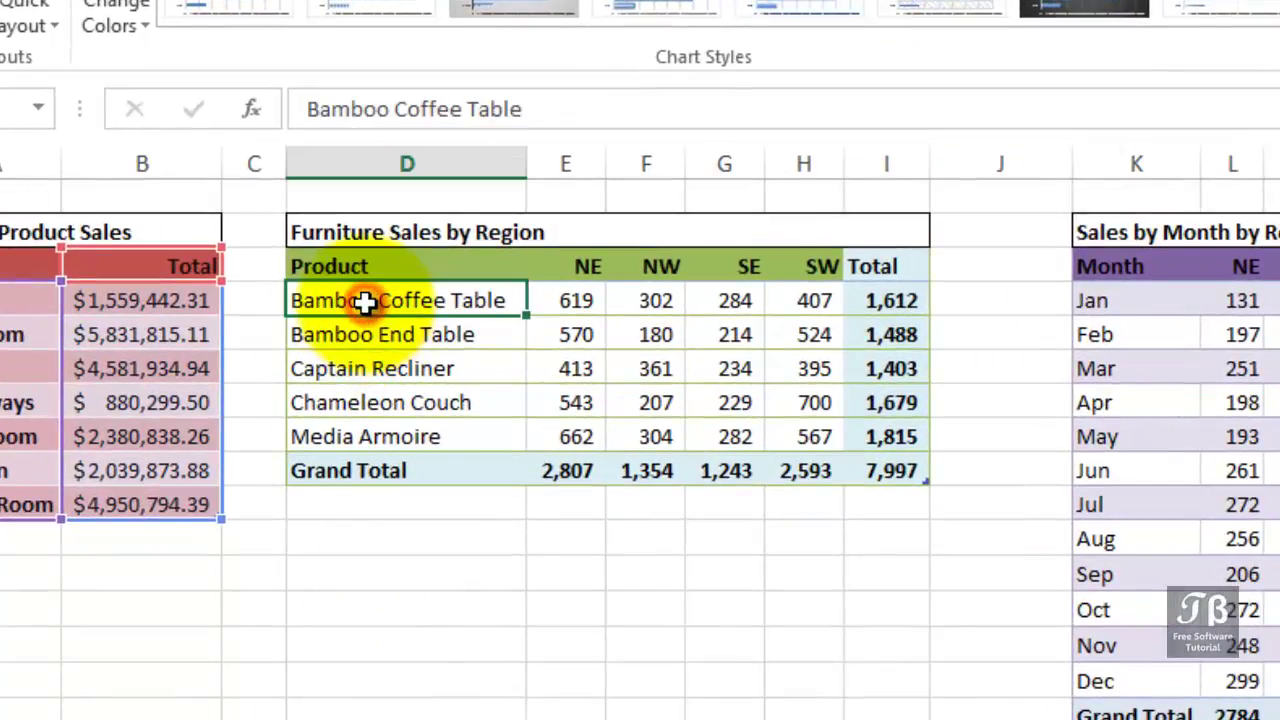
pyautogui.moveTo(371, 267); pyautogui.dragTo(803, 421)
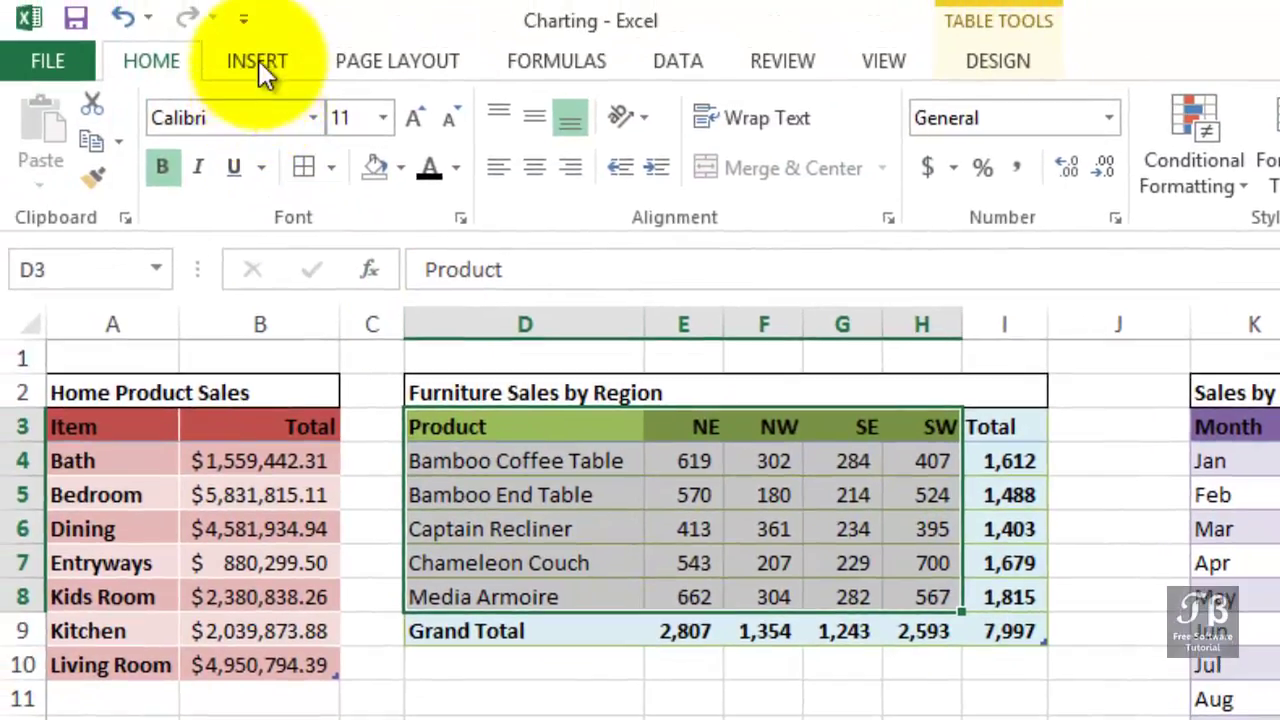
pyautogui.click(257, 61)
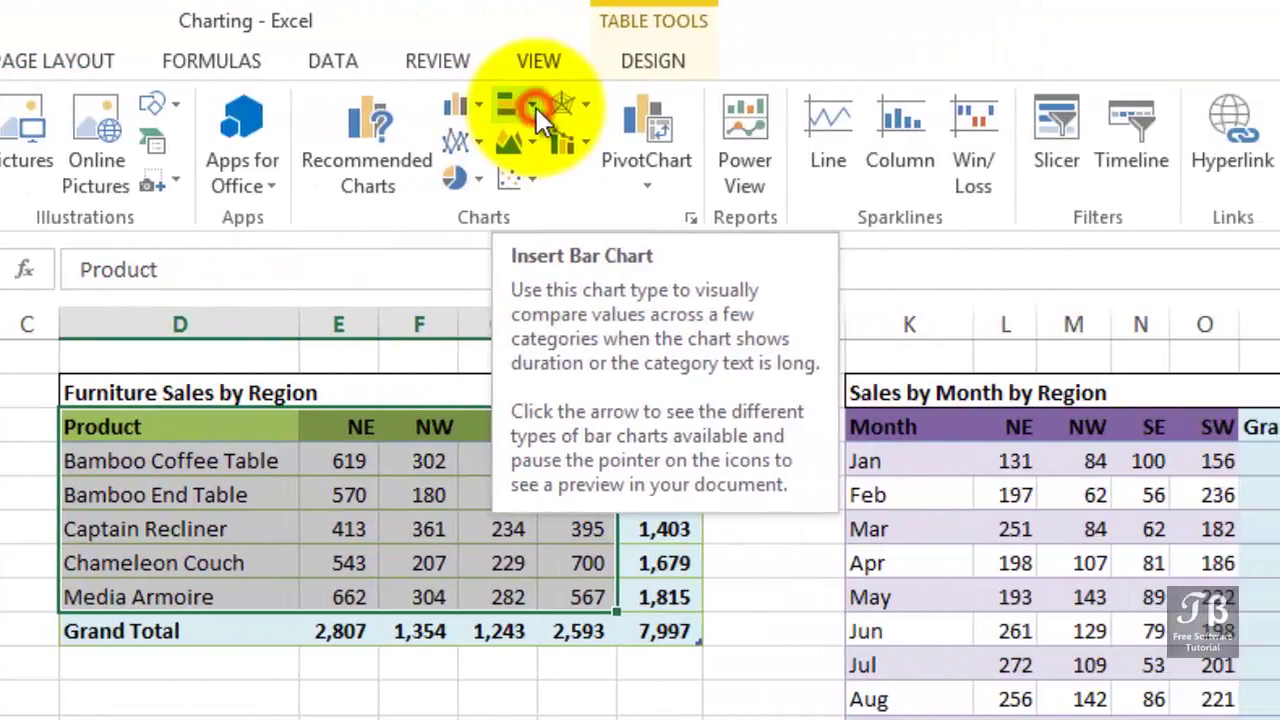
pyautogui.click(536, 107)
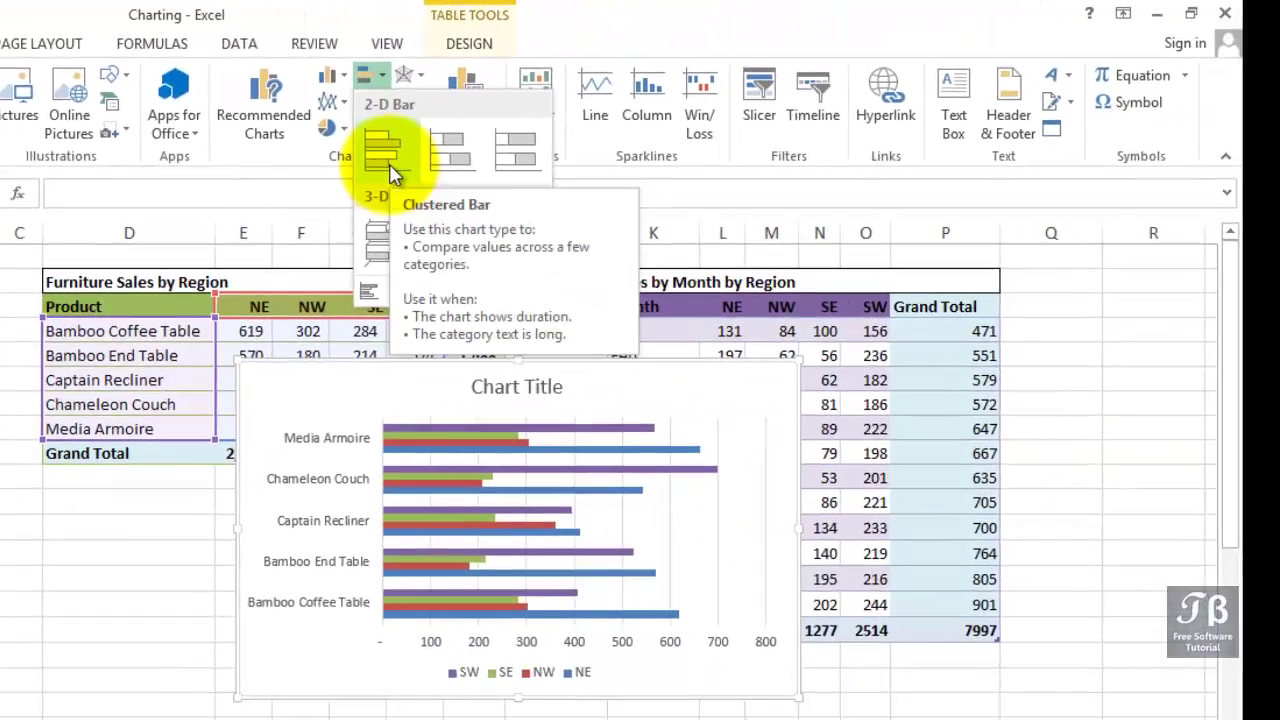
pyautogui.click(391, 175)
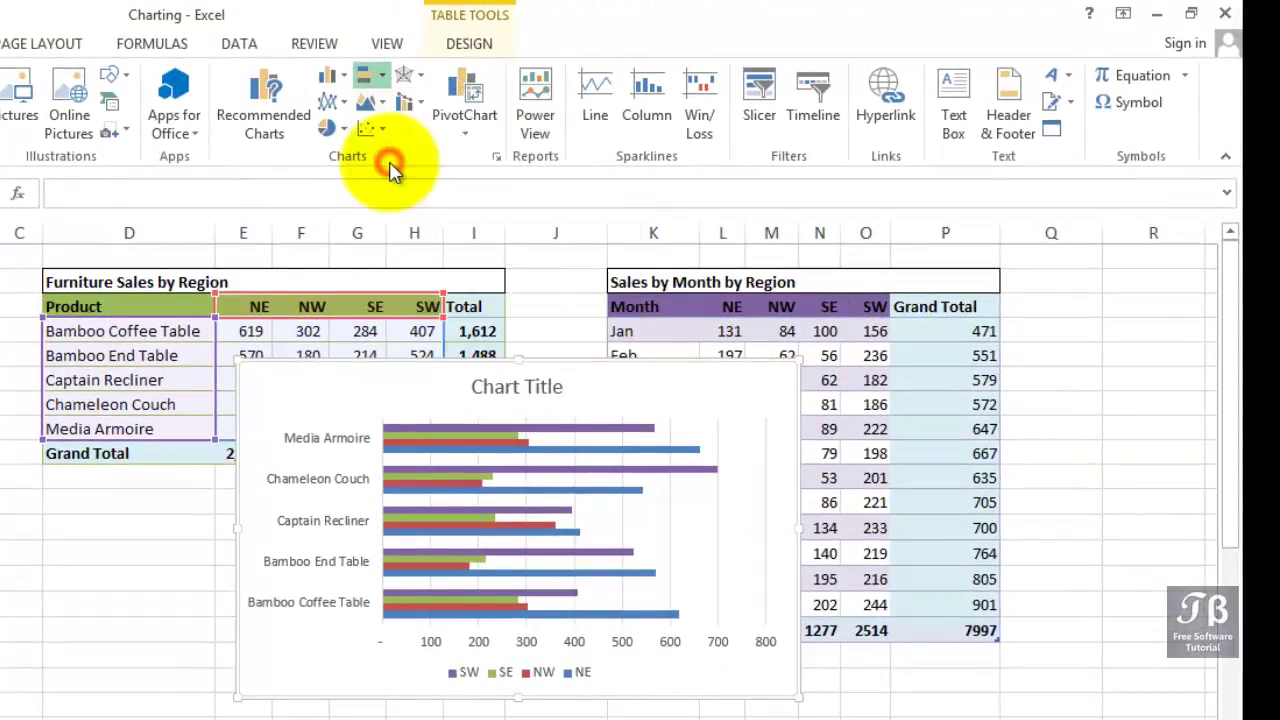
# Step: Move the furniture sales chart over the Sales by Month by Region table and enlarge it
pyautogui.moveTo(463, 360); pyautogui.dragTo(808, 274)
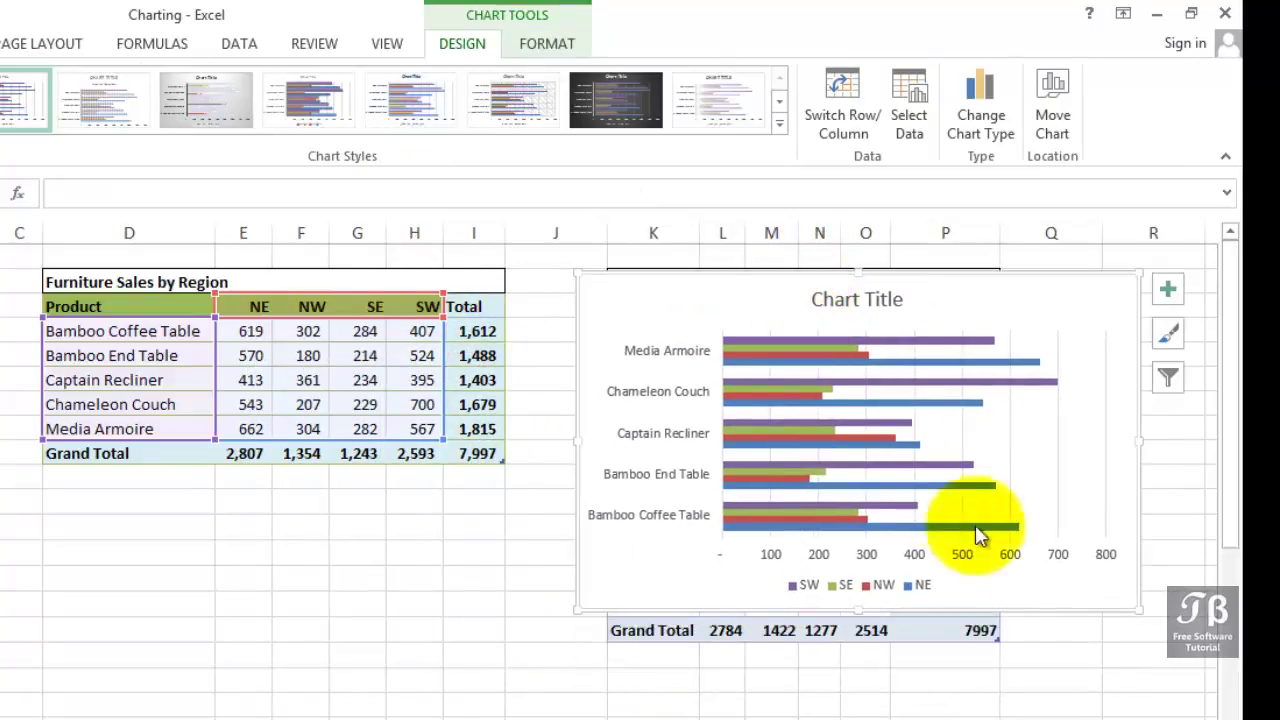
pyautogui.moveTo(1141, 606); pyautogui.dragTo(1171, 684)
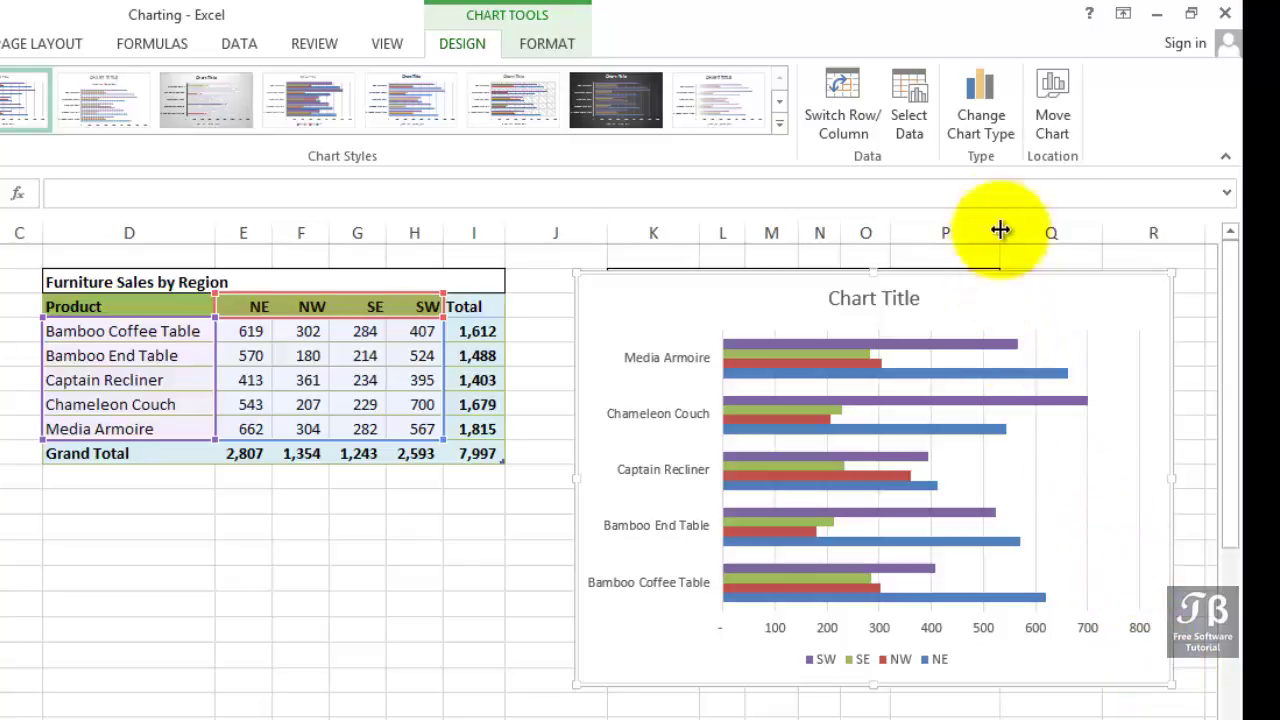
pyautogui.click(993, 137)
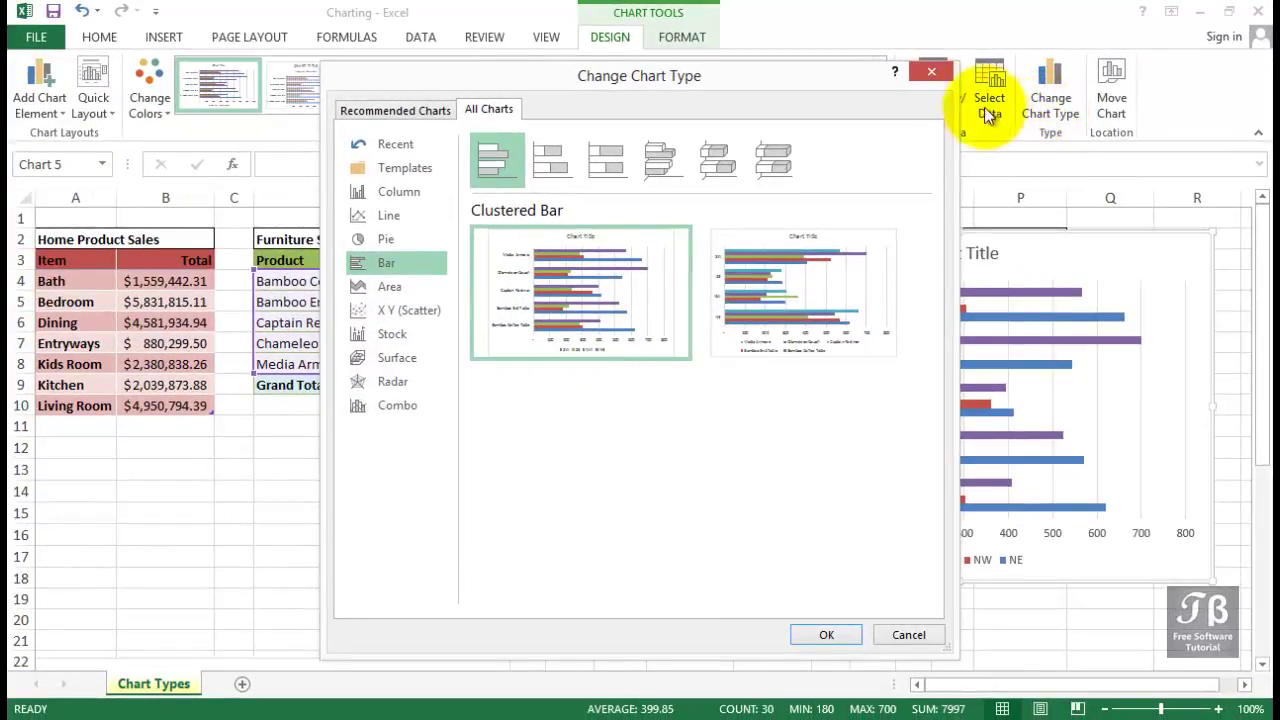
pyautogui.click(938, 78)
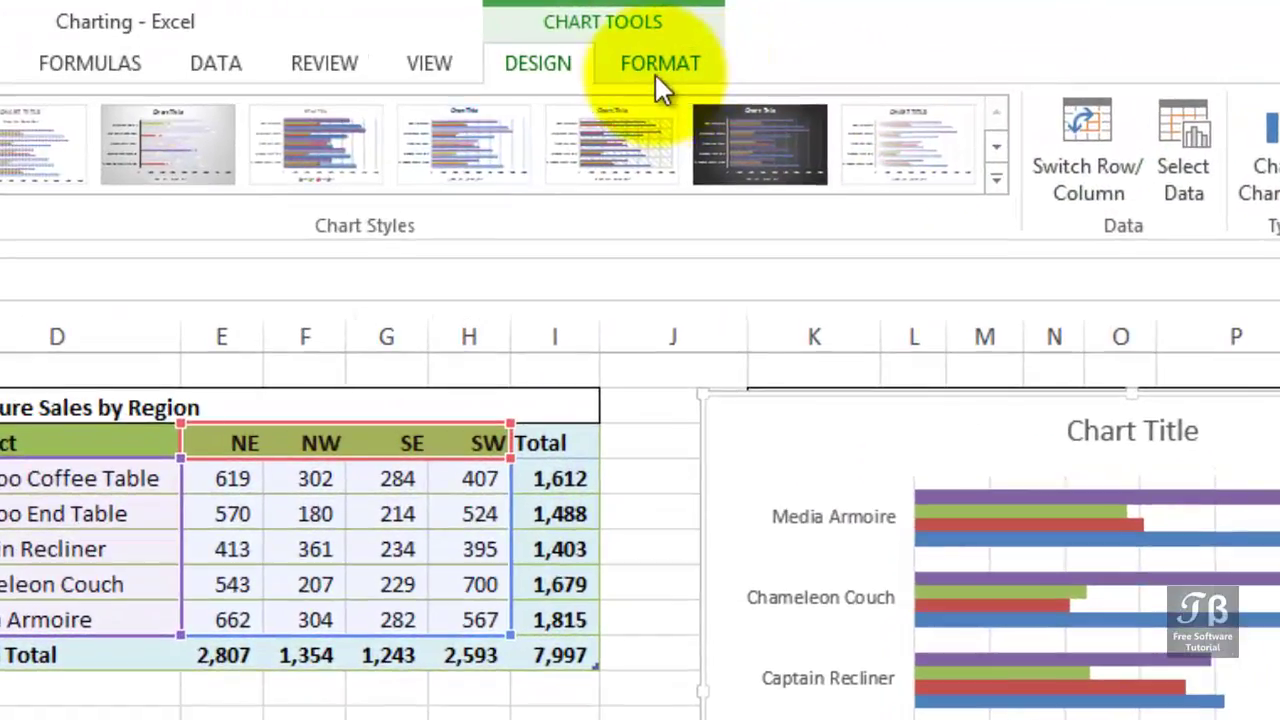
pyautogui.click(606, 40)
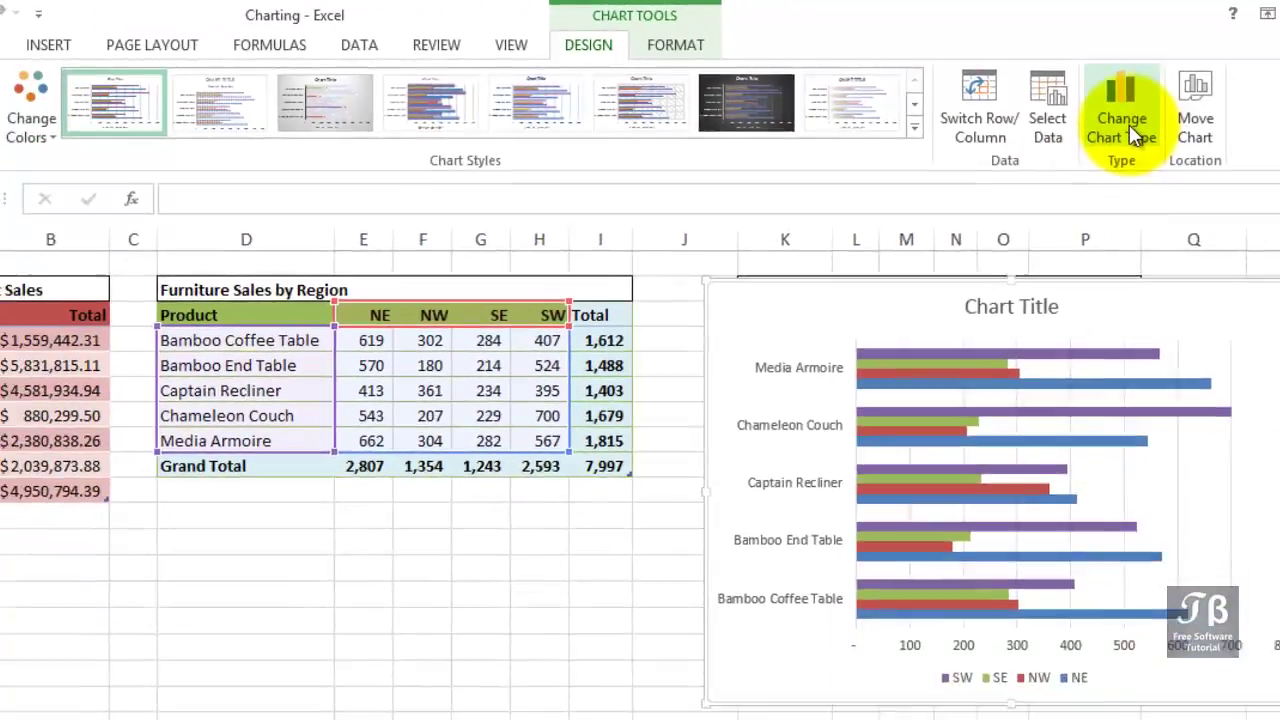
# Step: Change the furniture sales chart to a Stacked Bar and move it below the first rows of the furniture table
pyautogui.click(1129, 124)
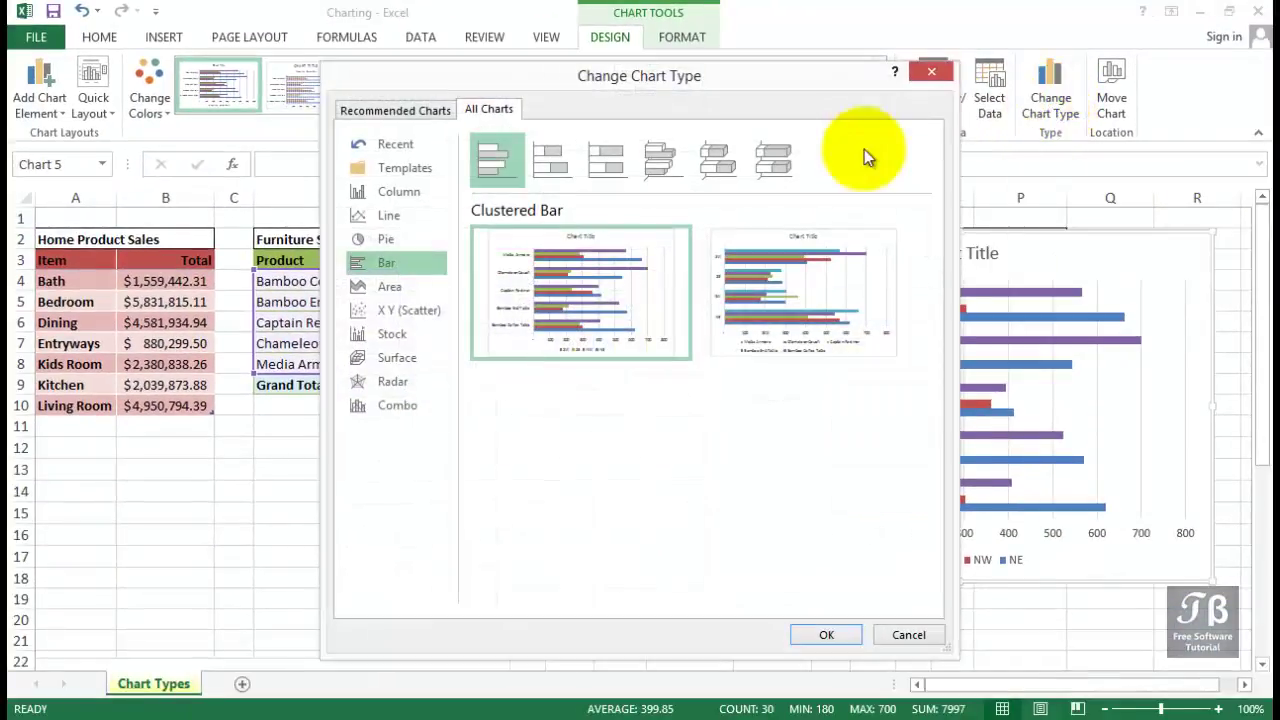
pyautogui.click(556, 169)
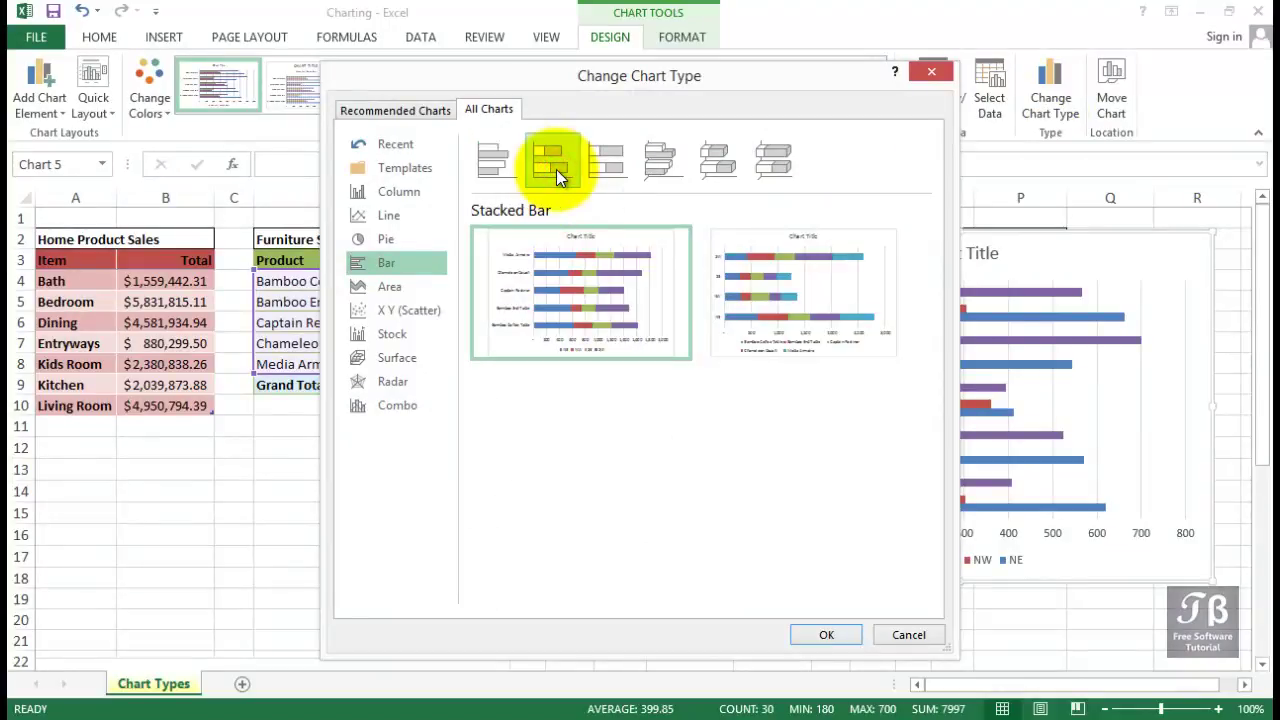
pyautogui.moveTo(623, 303)
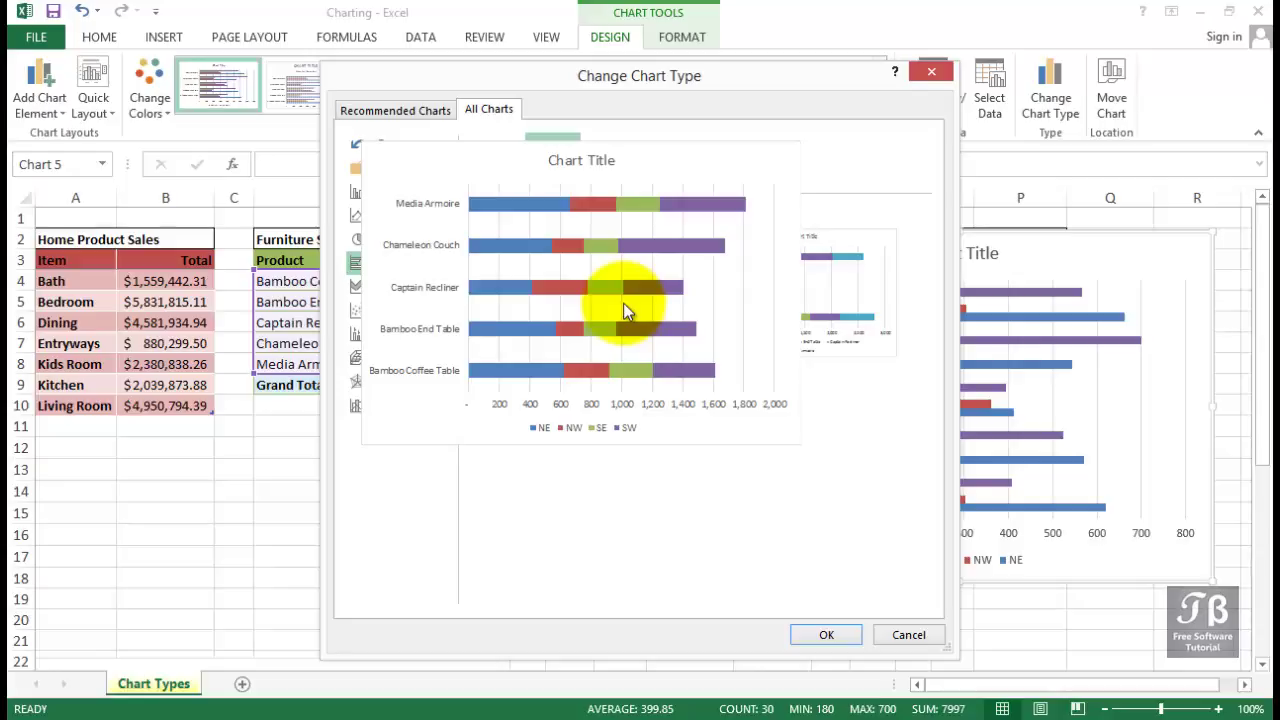
pyautogui.click(818, 636)
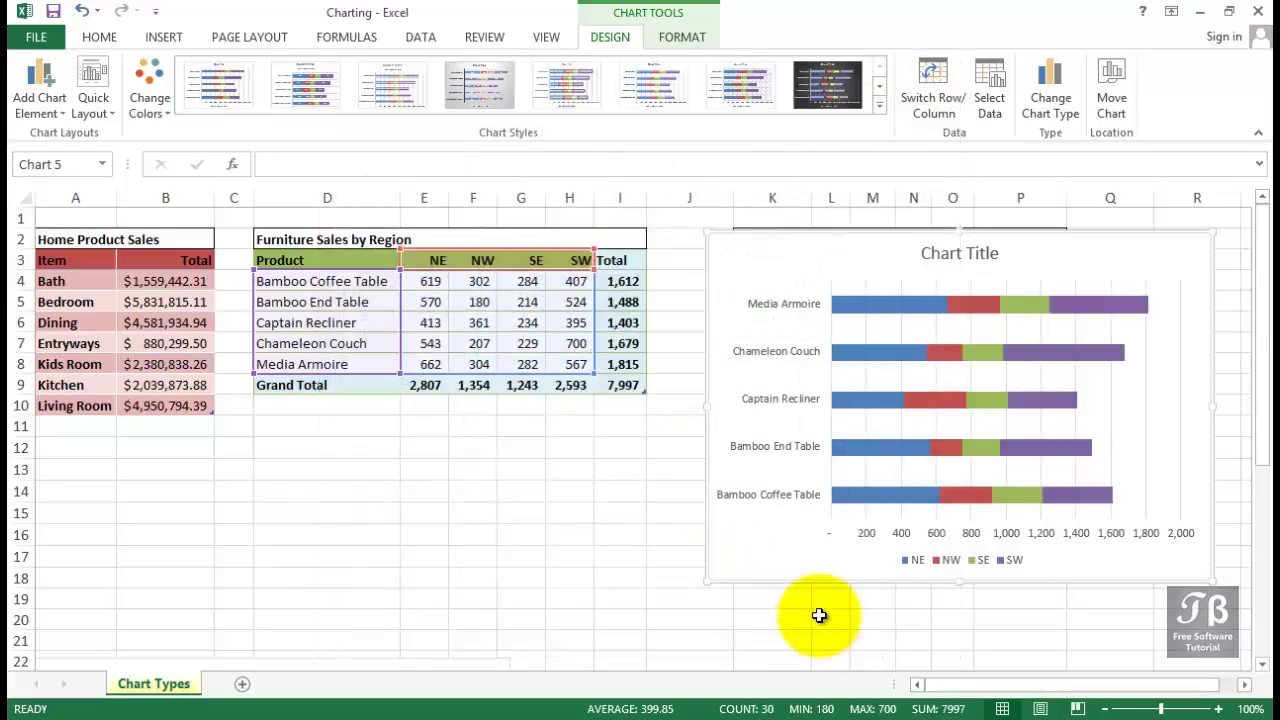
pyautogui.moveTo(810, 566); pyautogui.dragTo(500, 620)
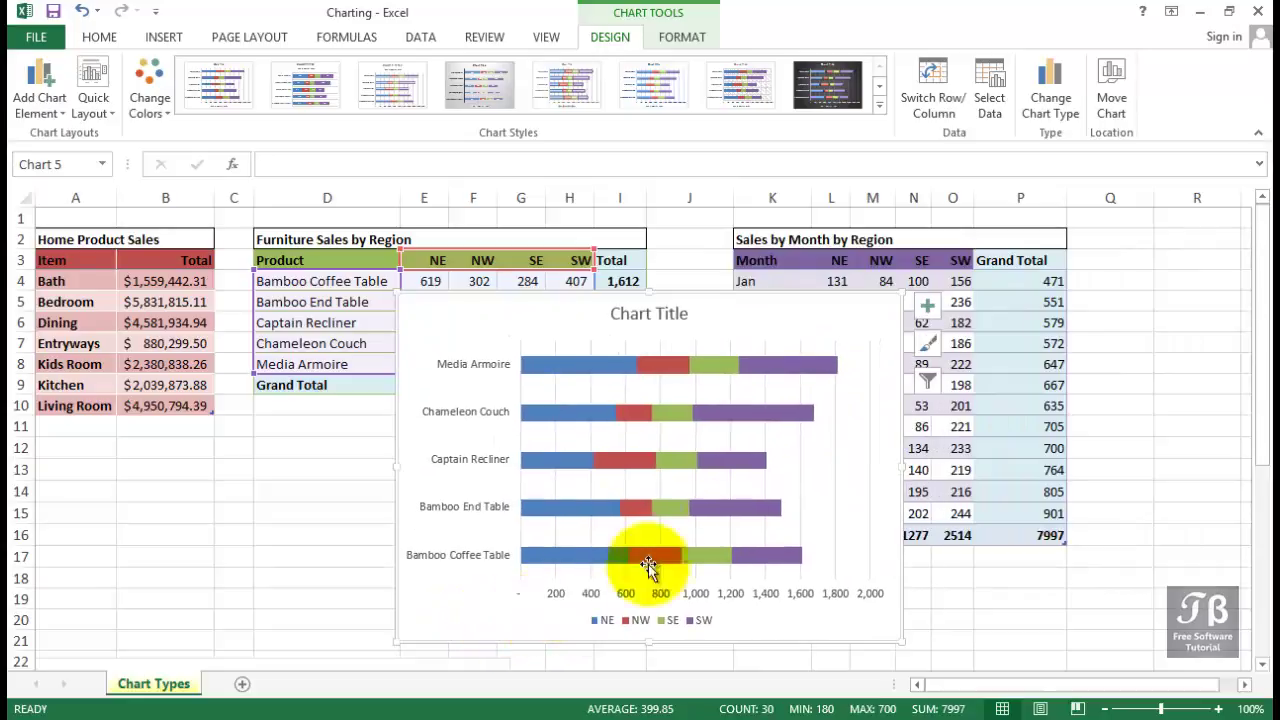
# Step: Review the Area, X Y (Scatter), Stock, Surface and Radar chart types available for the furniture sales chart, without applying any
pyautogui.click(1050, 86)
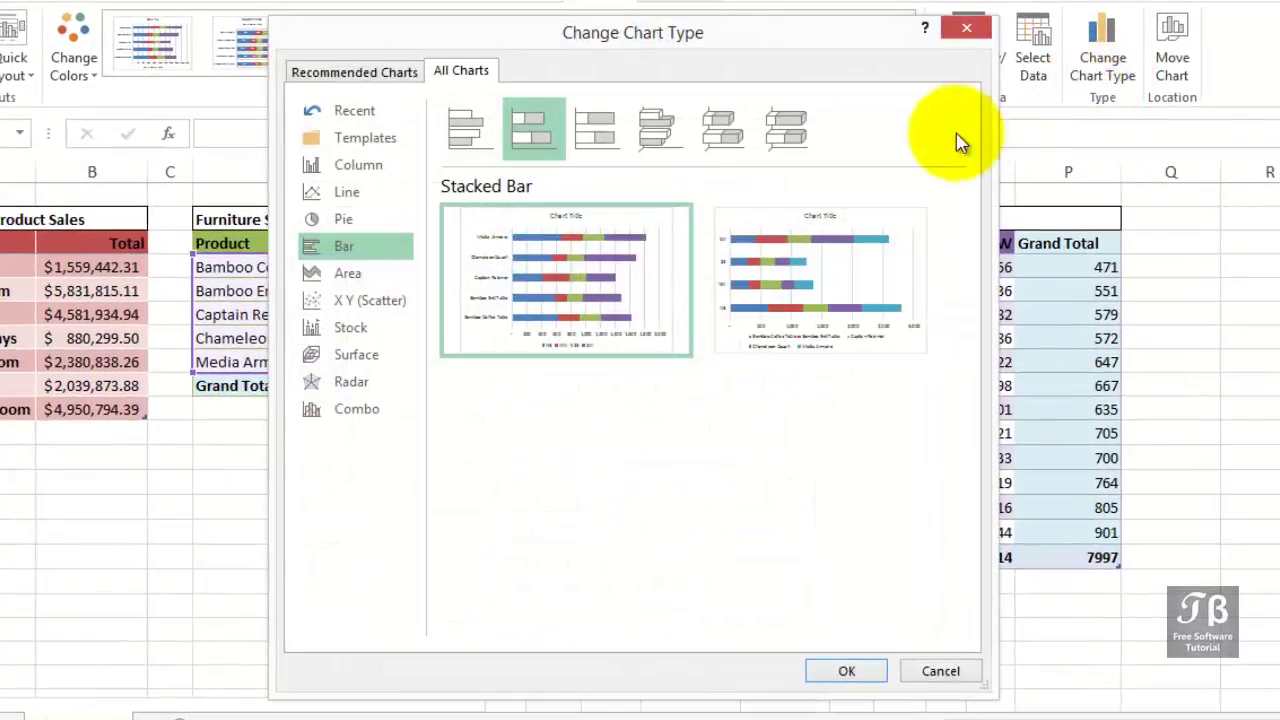
pyautogui.click(345, 276)
pyautogui.click(345, 302)
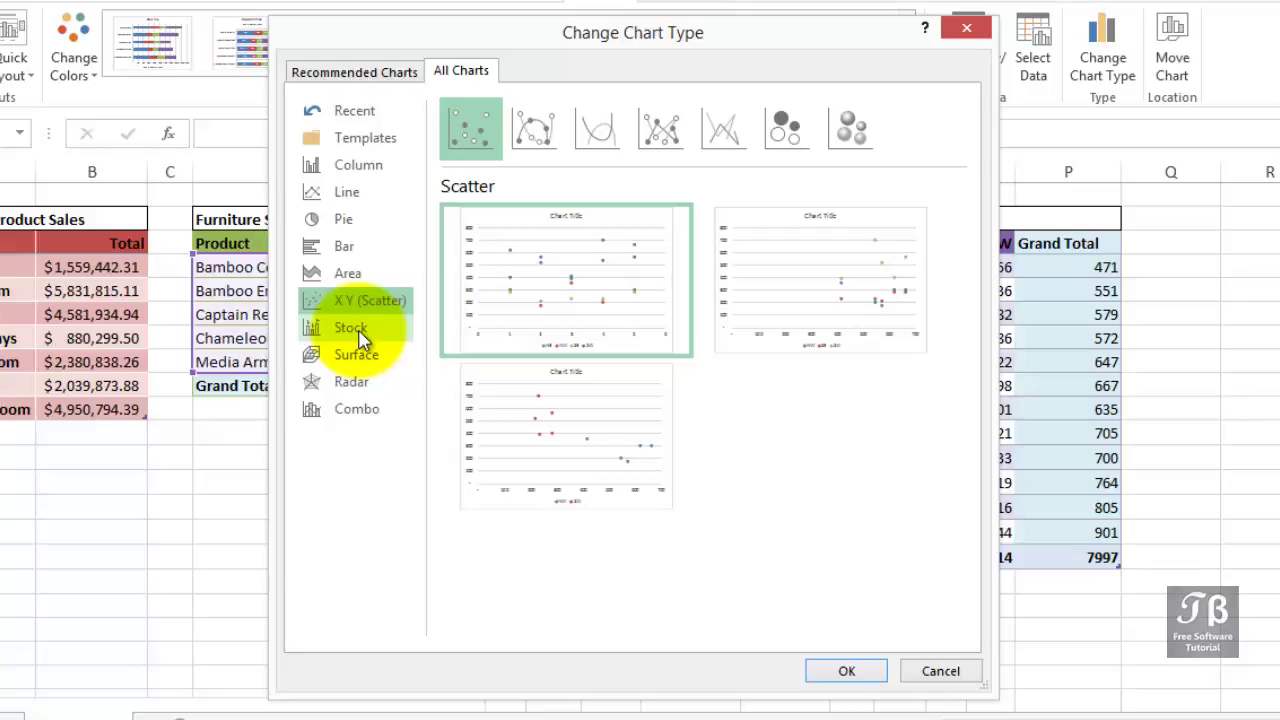
pyautogui.click(362, 336)
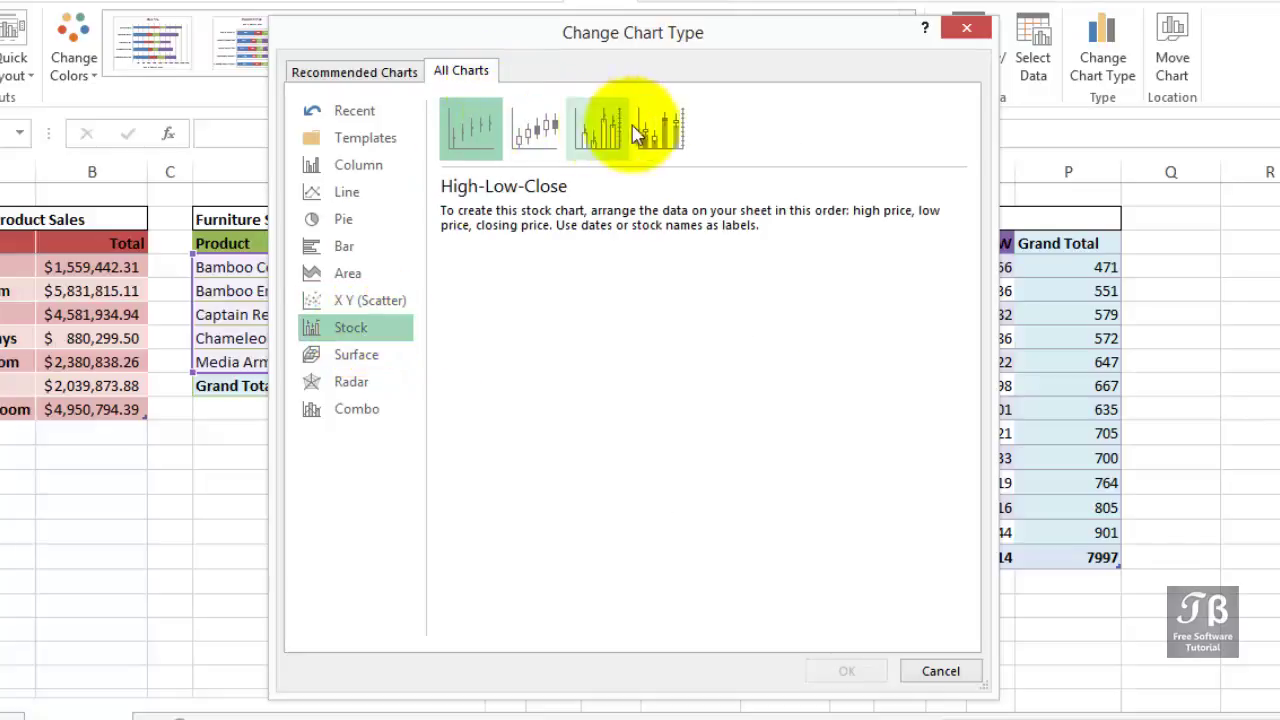
pyautogui.click(360, 362)
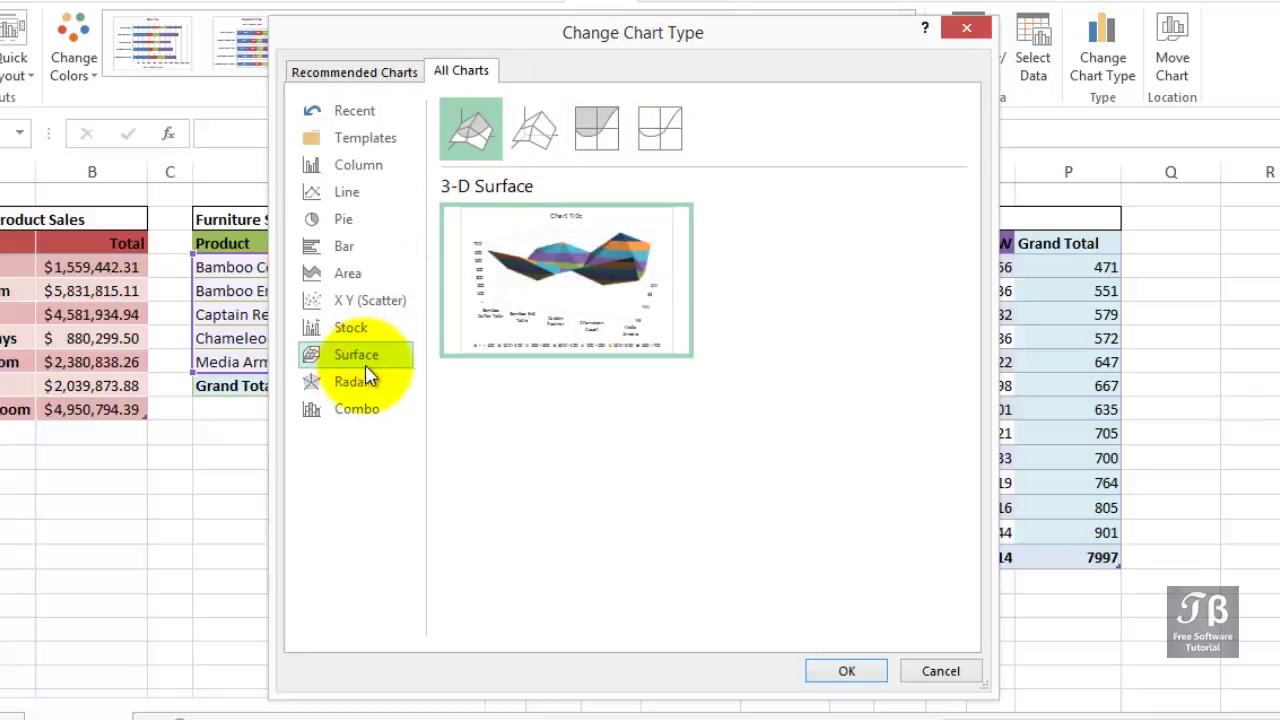
pyautogui.click(372, 385)
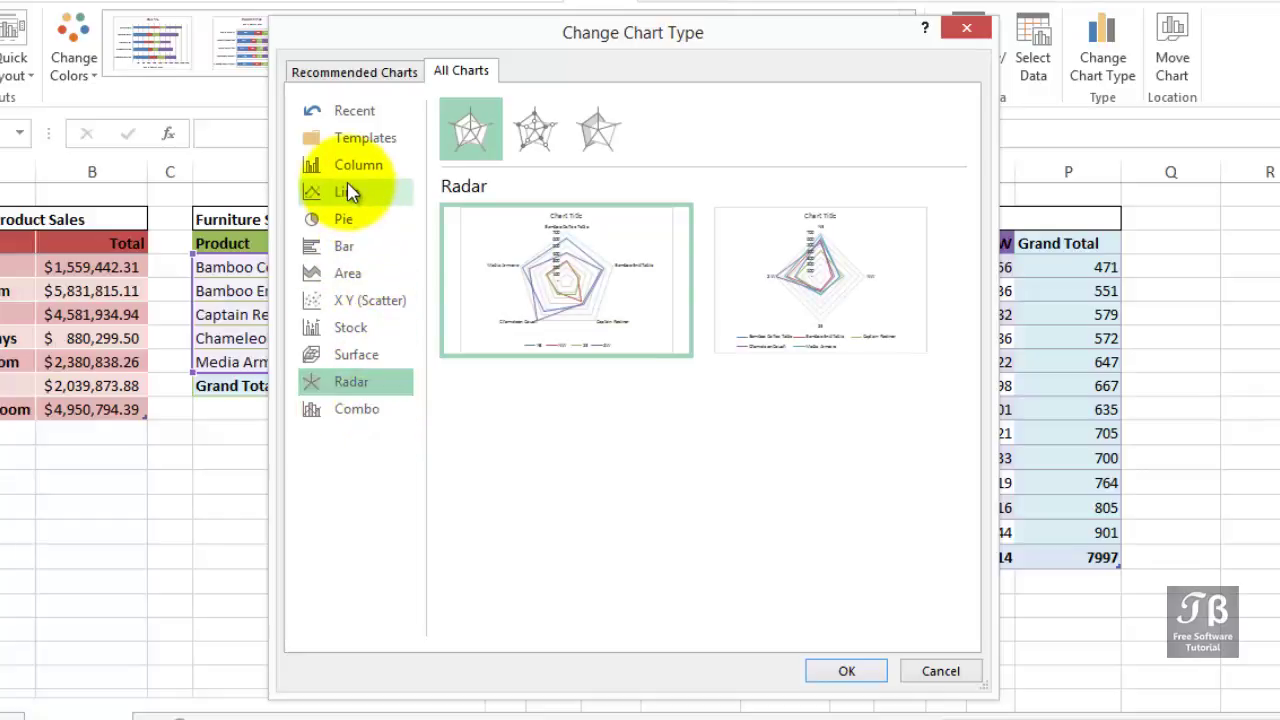
pyautogui.click(987, 30)
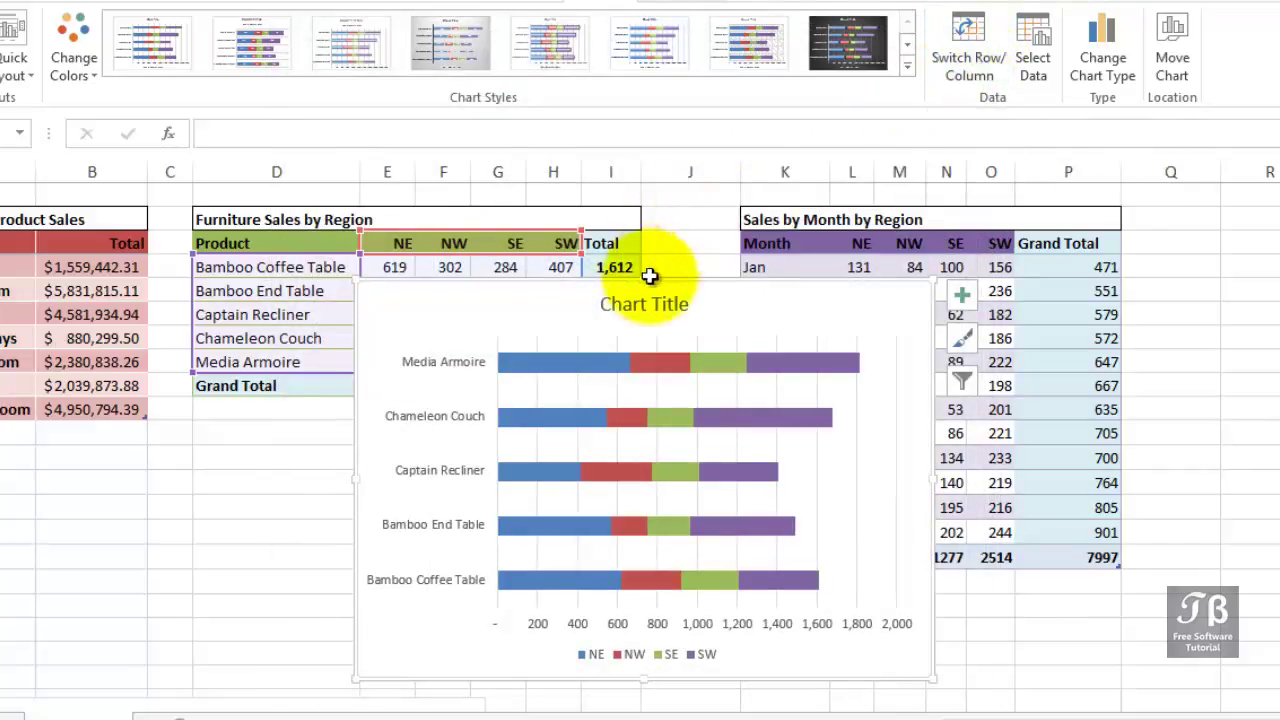
# Step: Move the furniture sales chart below the Furniture Sales by Region table, clear of the data tables, and deselect it
pyautogui.click(650, 323)
pyautogui.moveTo(650, 323); pyautogui.dragTo(237, 482)
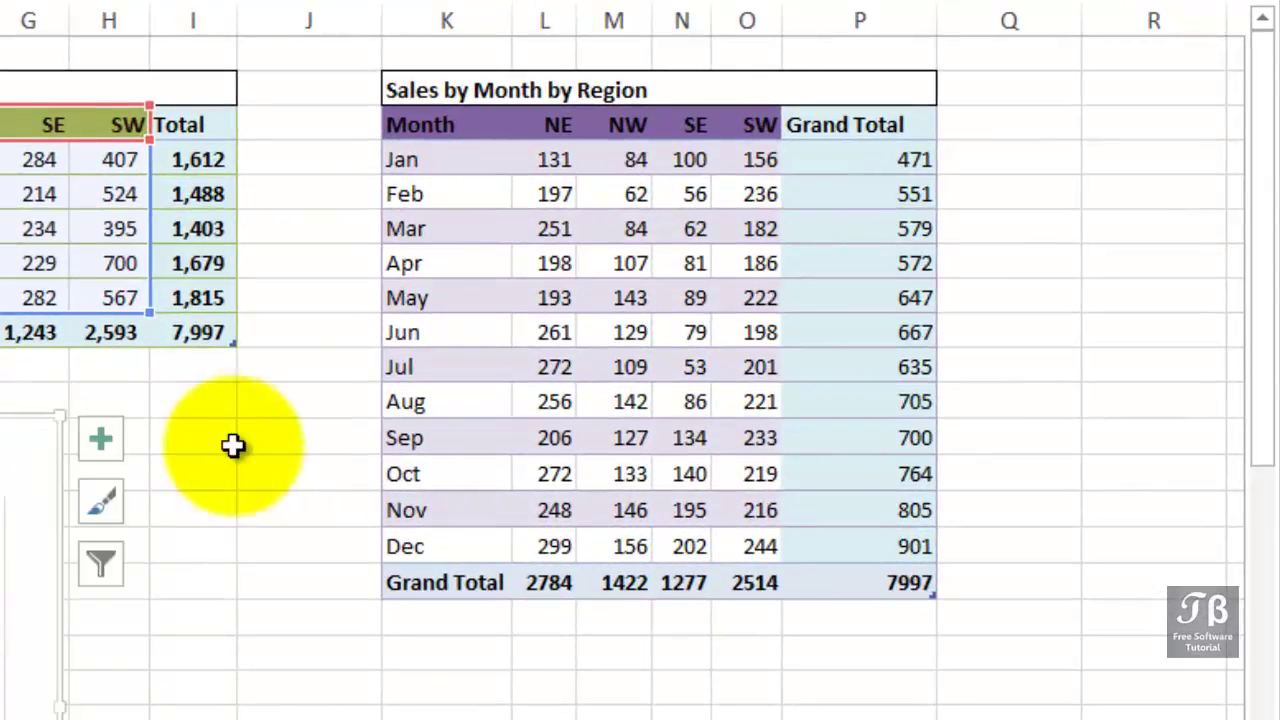
pyautogui.click(283, 449)
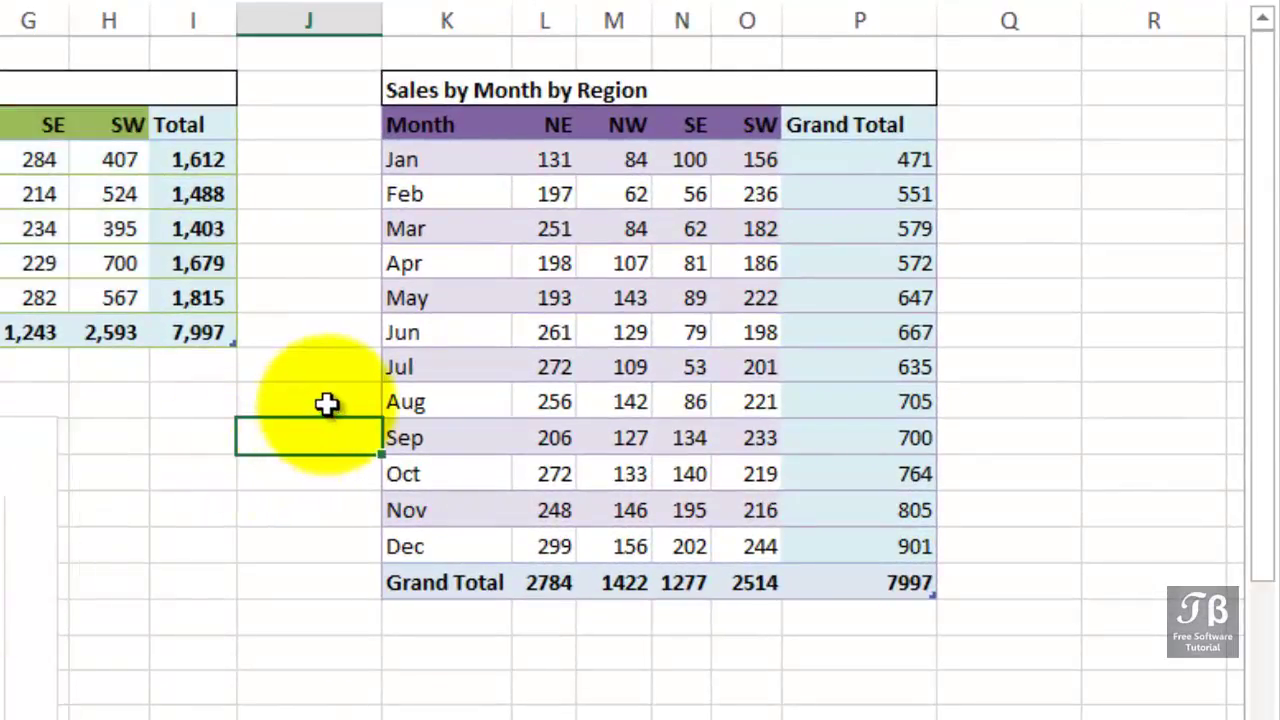
# Step: Insert a 2-D Line with Markers chart from the monthly regional sales in K3:O15, leaving out the grand totals
pyautogui.moveTo(438, 120); pyautogui.dragTo(752, 543)
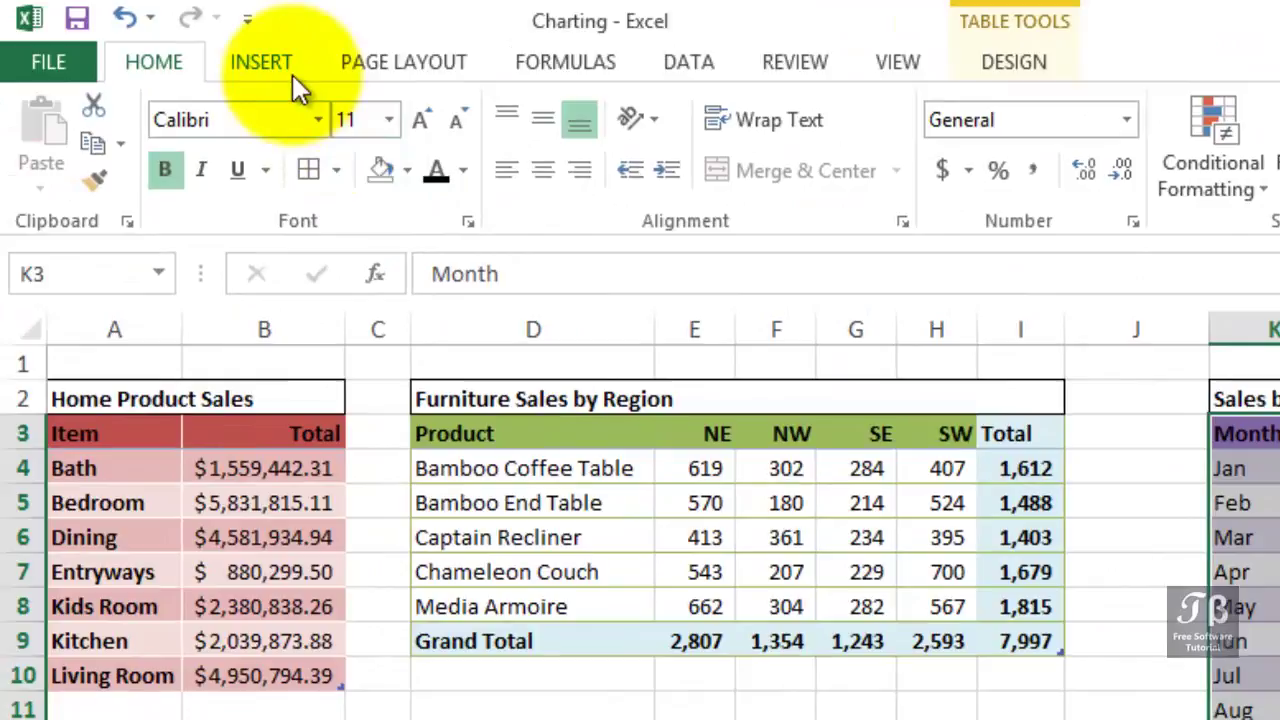
pyautogui.click(289, 66)
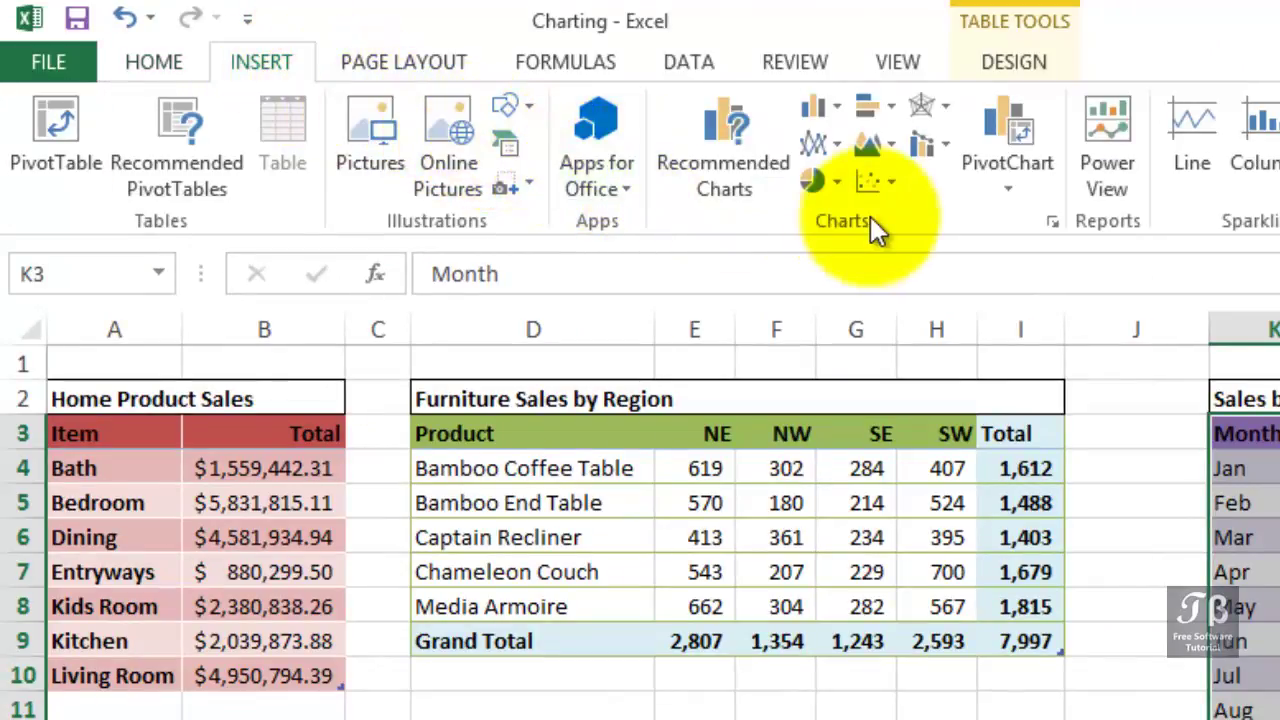
pyautogui.click(834, 146)
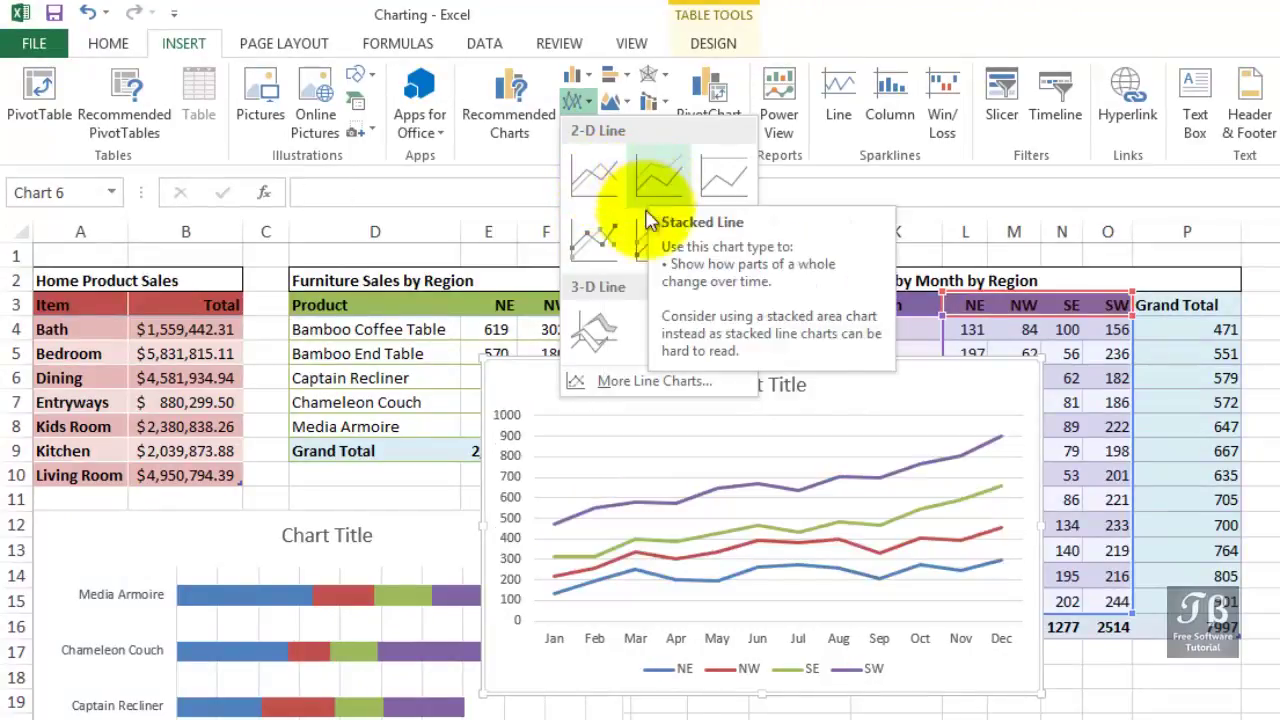
pyautogui.click(586, 256)
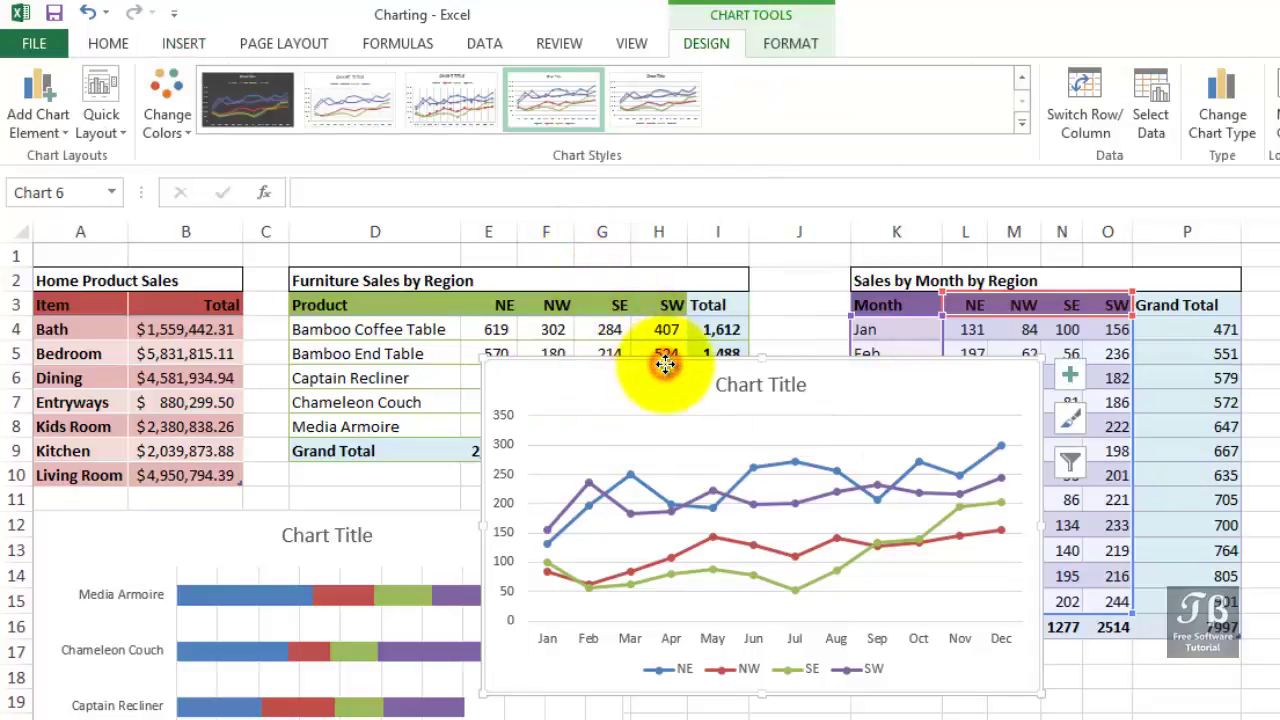
# Step: Move the line chart over the furniture table and resize it, trying flat and narrow shapes before making it tall and wide enough to reach column K
pyautogui.moveTo(666, 363)
pyautogui.mouseDown()
pyautogui.moveTo(491, 297)
pyautogui.moveTo(491, 308)
pyautogui.mouseUp()
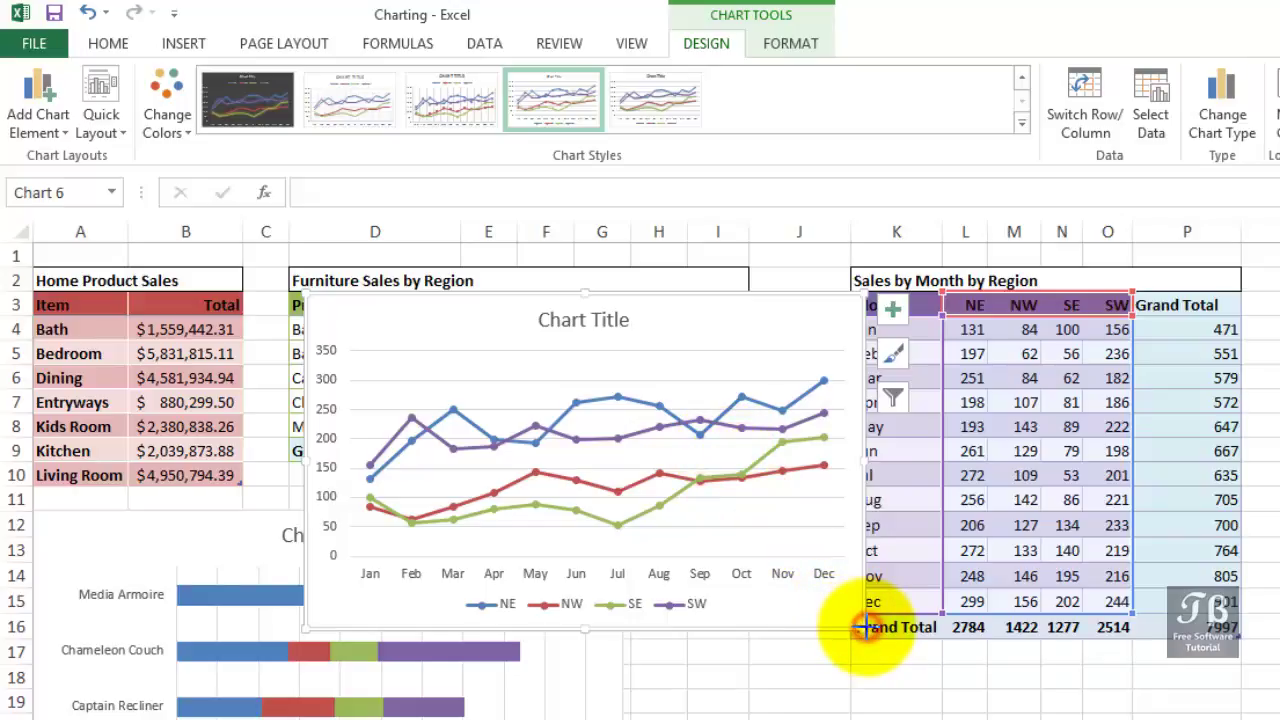
pyautogui.moveTo(862, 625); pyautogui.dragTo(904, 507)
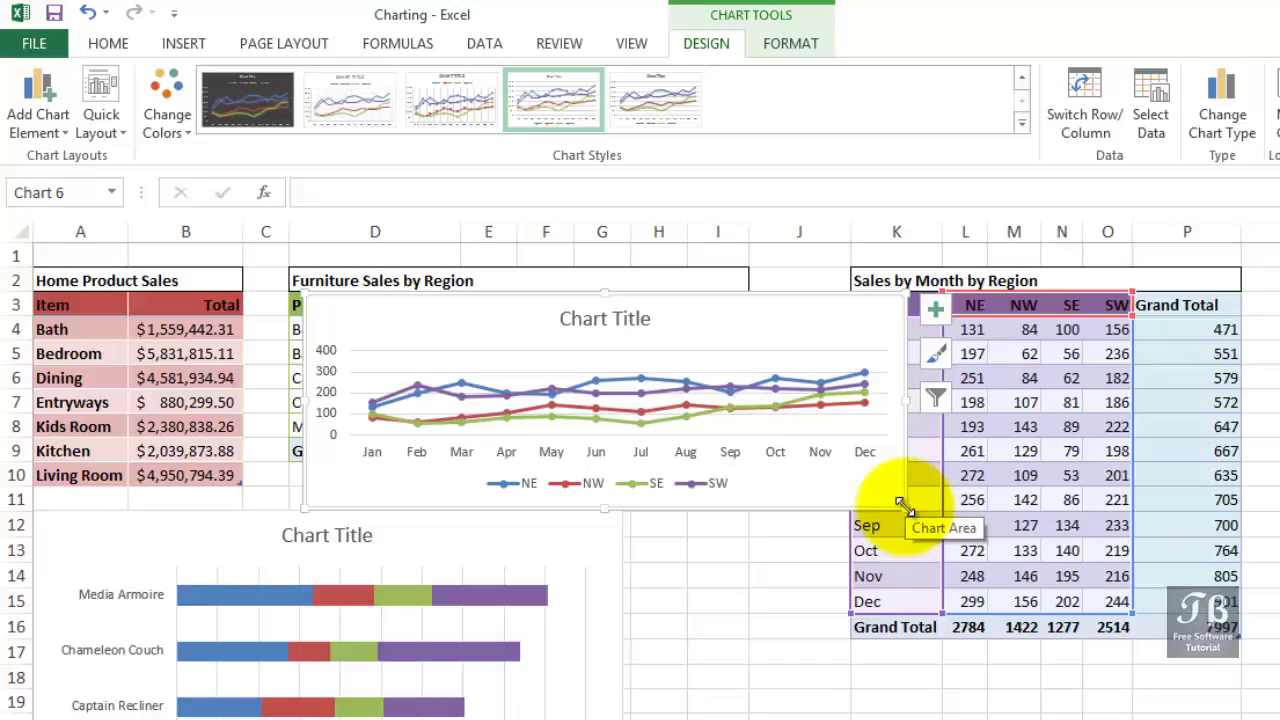
pyautogui.moveTo(900, 505); pyautogui.dragTo(867, 719)
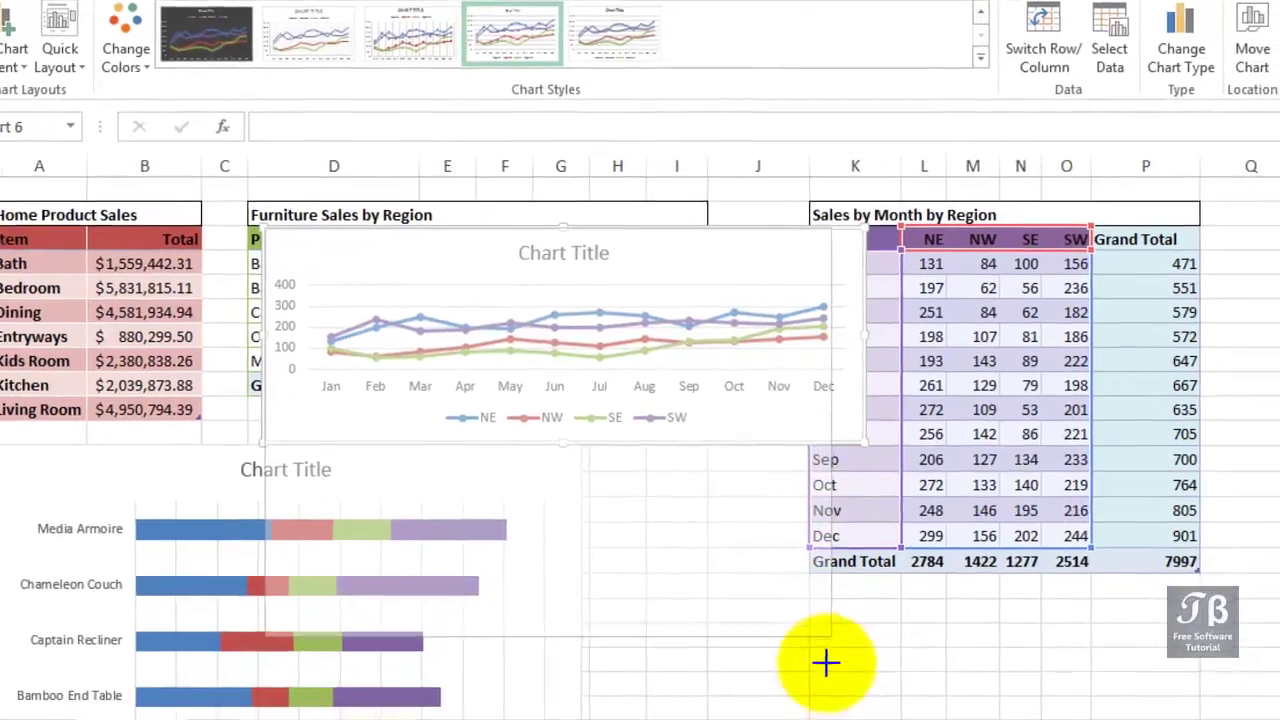
pyautogui.moveTo(826, 662); pyautogui.dragTo(642, 692)
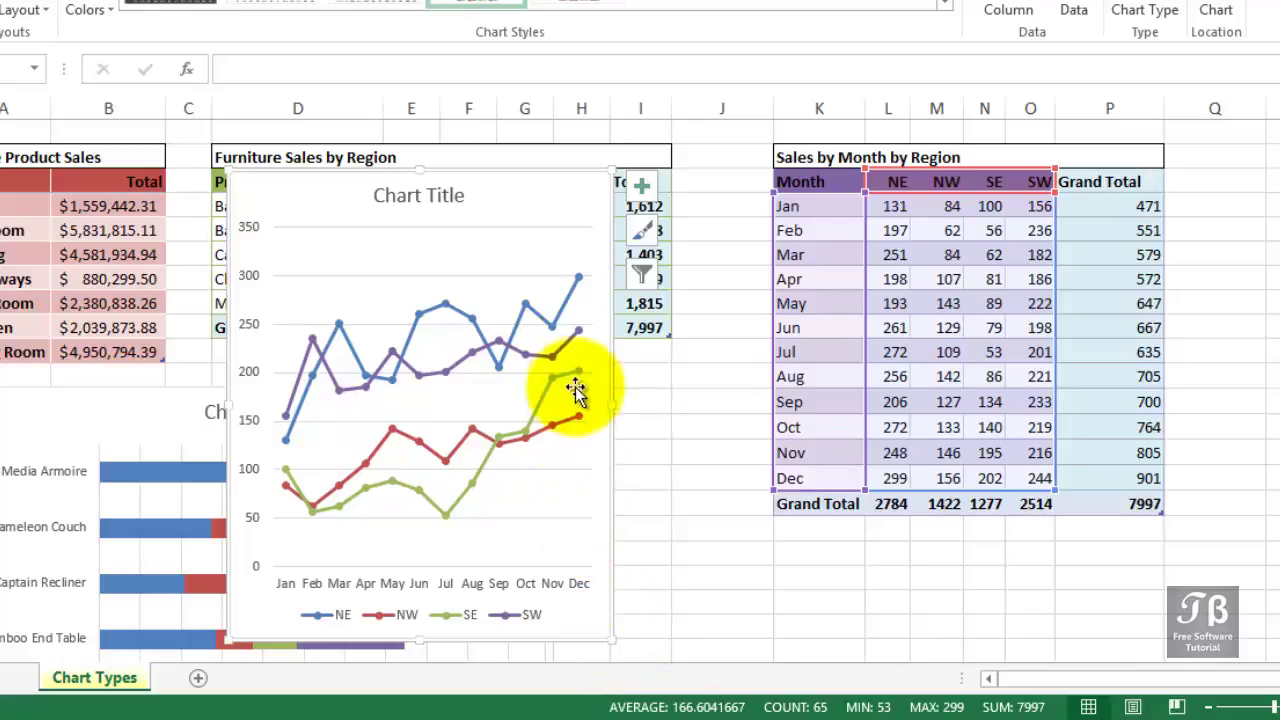
pyautogui.moveTo(609, 177); pyautogui.dragTo(778, 170)
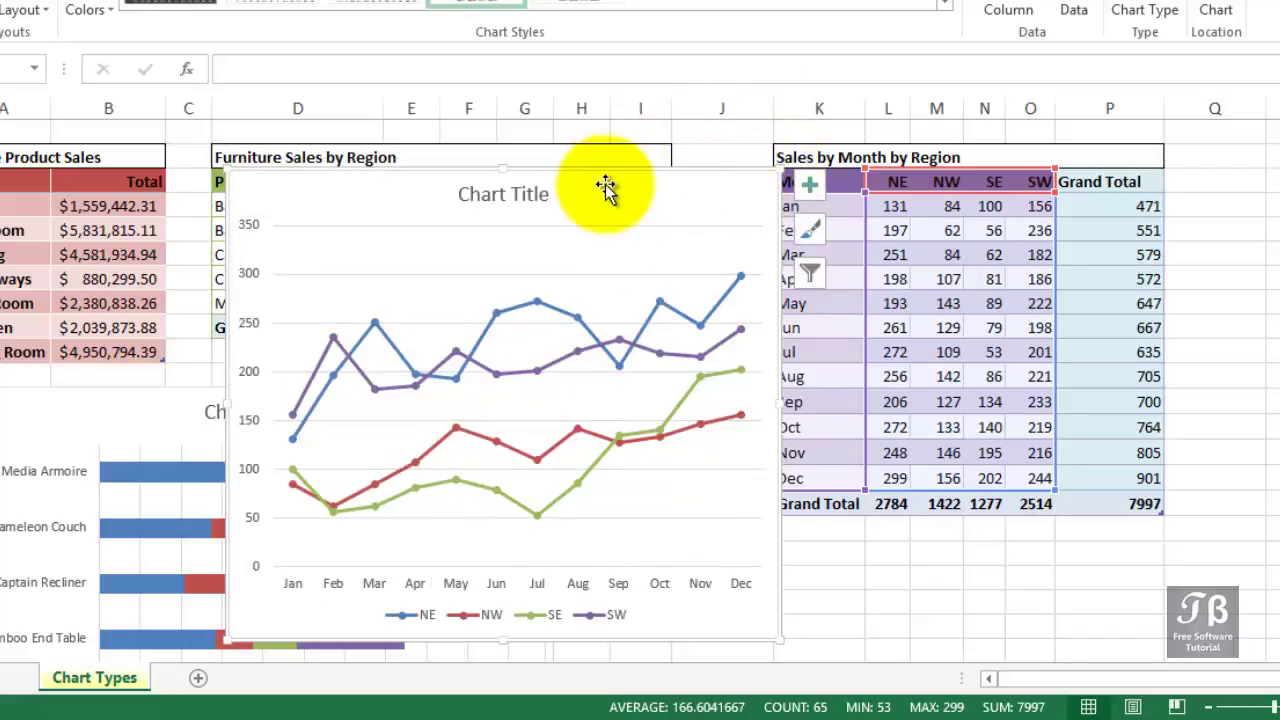
# Step: Move the line chart over the Sales by Month by Region table, then back over the Furniture Sales by Region table
pyautogui.moveTo(500, 163)
pyautogui.mouseDown()
pyautogui.moveTo(500, 151)
pyautogui.moveTo(509, 240)
pyautogui.moveTo(507, 213)
pyautogui.moveTo(634, 214)
pyautogui.moveTo(849, 186)
pyautogui.moveTo(862, 197)
pyautogui.moveTo(1014, 189)
pyautogui.moveTo(1093, 150)
pyautogui.mouseUp()
pyautogui.click(950, 163)
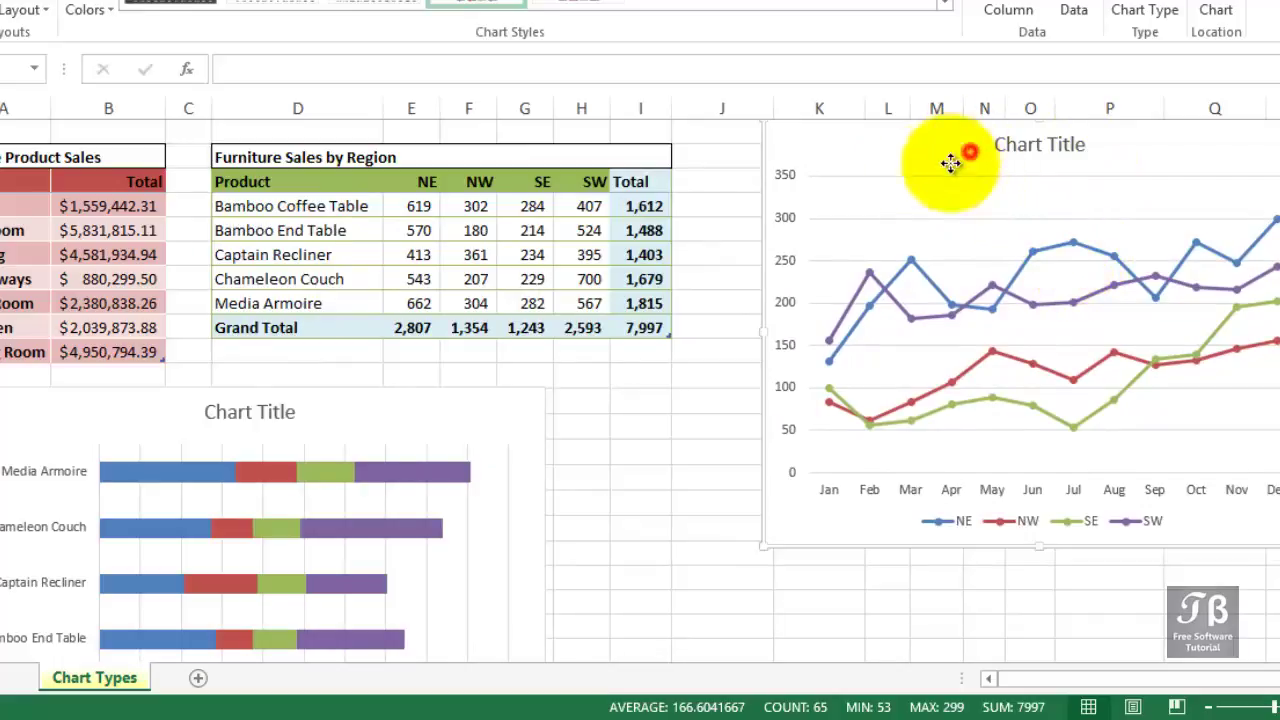
pyautogui.moveTo(950, 163)
pyautogui.mouseDown()
pyautogui.moveTo(697, 214)
pyautogui.moveTo(434, 183)
pyautogui.moveTo(423, 169)
pyautogui.mouseUp()
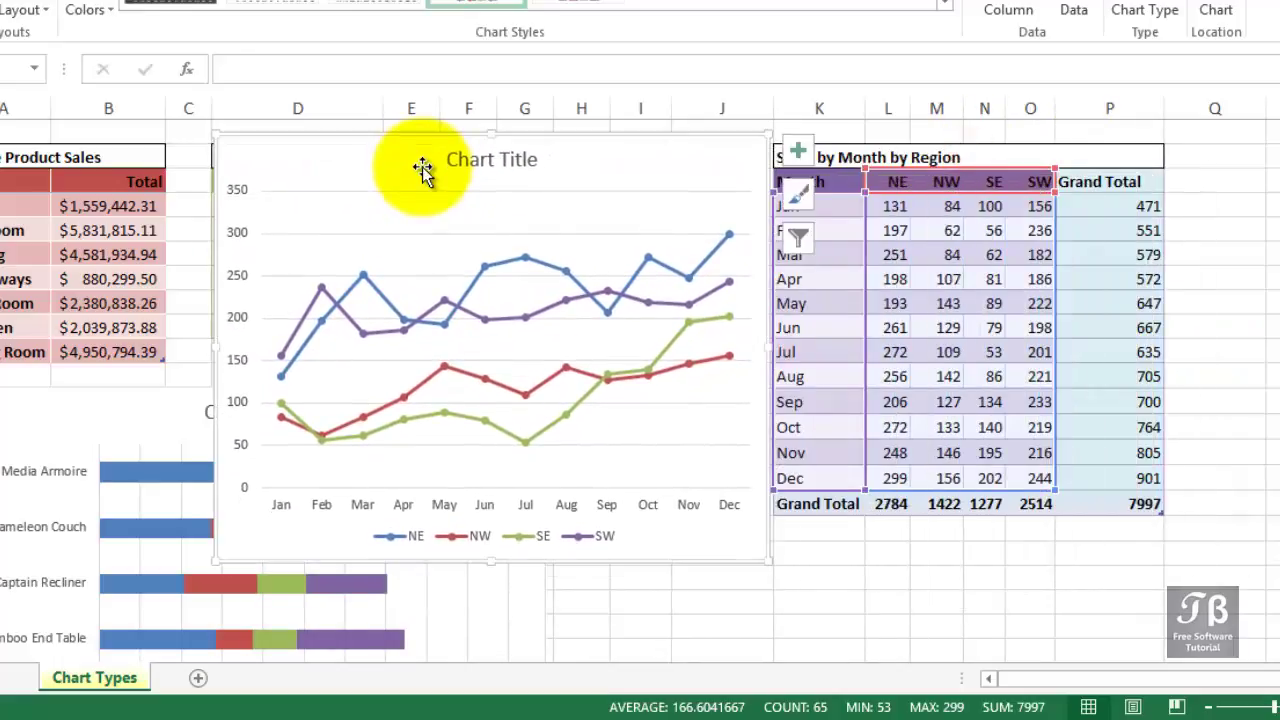